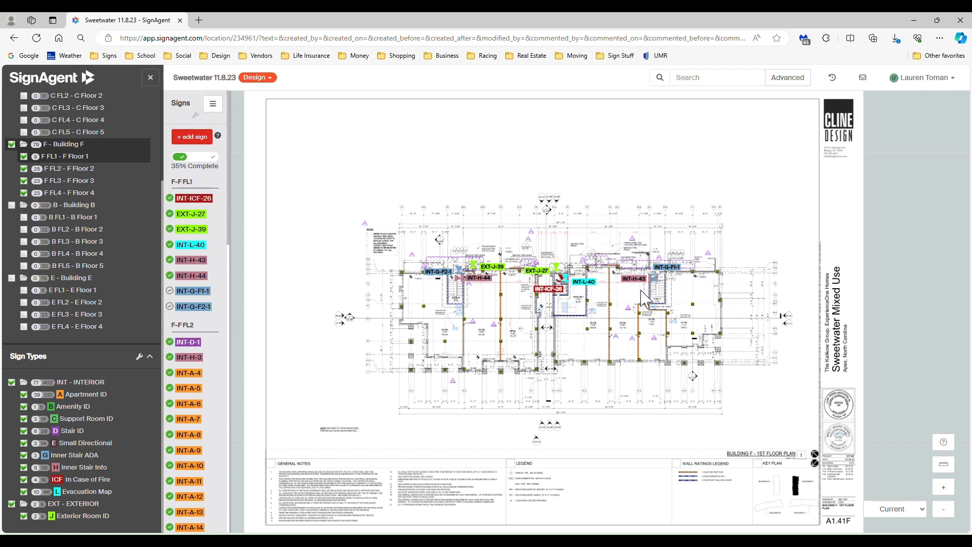
# Open sign INT-G-F1-1 at Stair F1 on Building F's first floor and select G - Inner Stair ADA as its type
pyautogui.scroll(2, 649, 319)
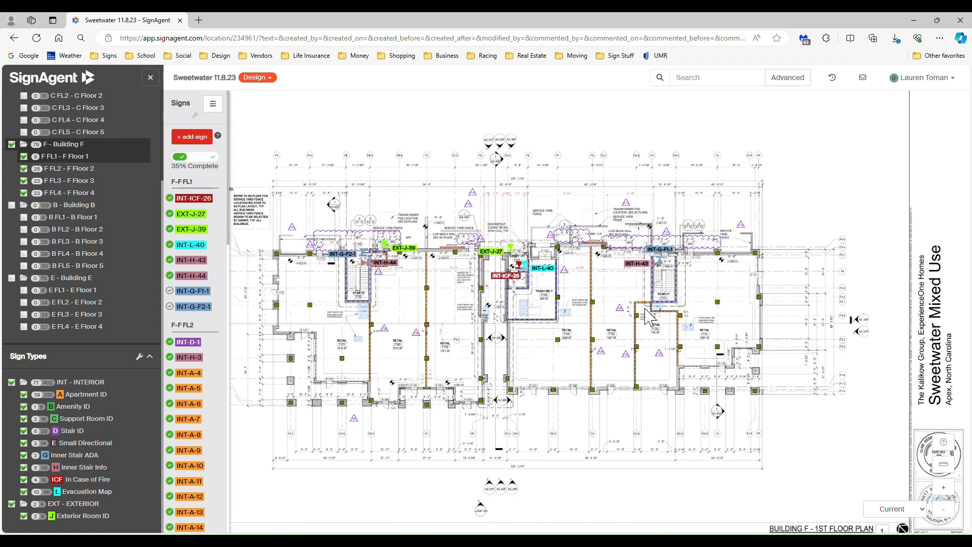
pyautogui.scroll(5, 674, 259)
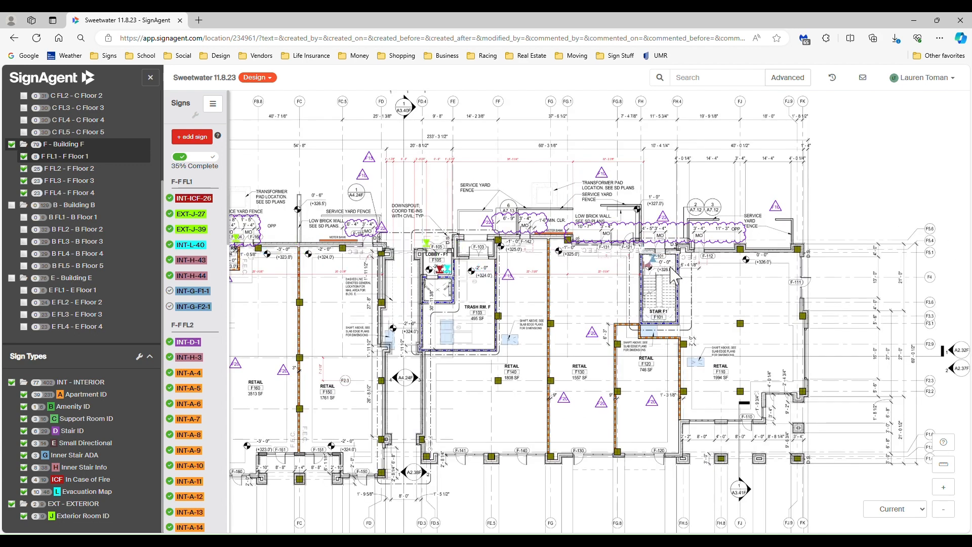
pyautogui.scroll(1, 657, 246)
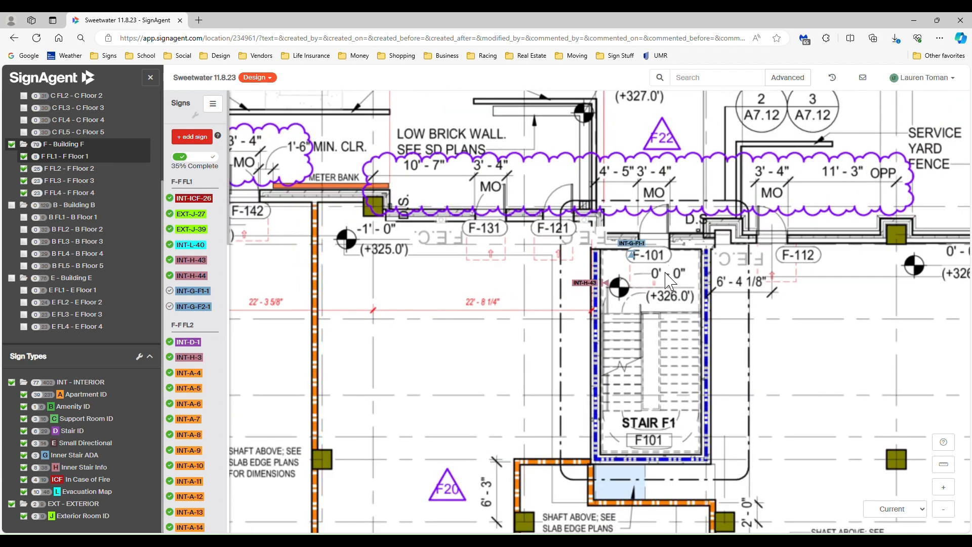
pyautogui.scroll(1, 684, 276)
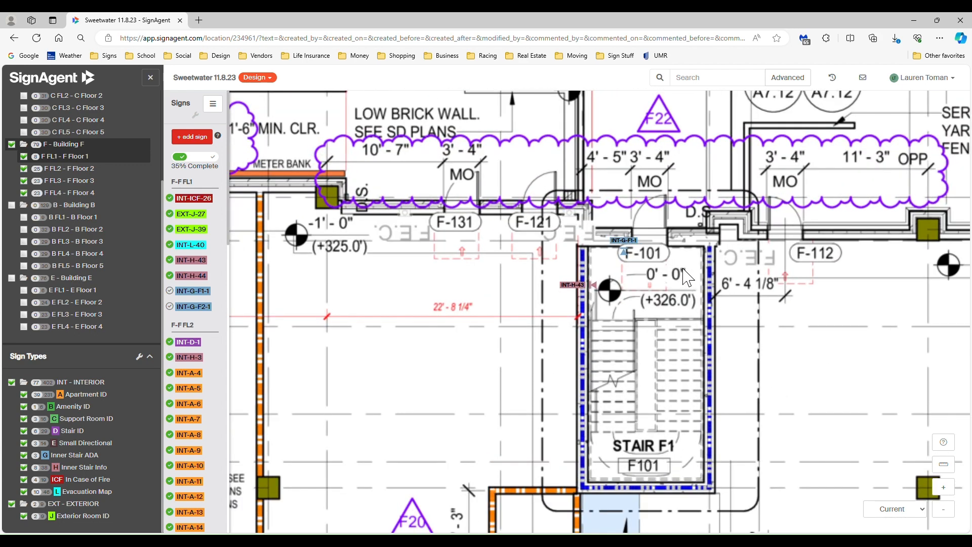
pyautogui.click(626, 255)
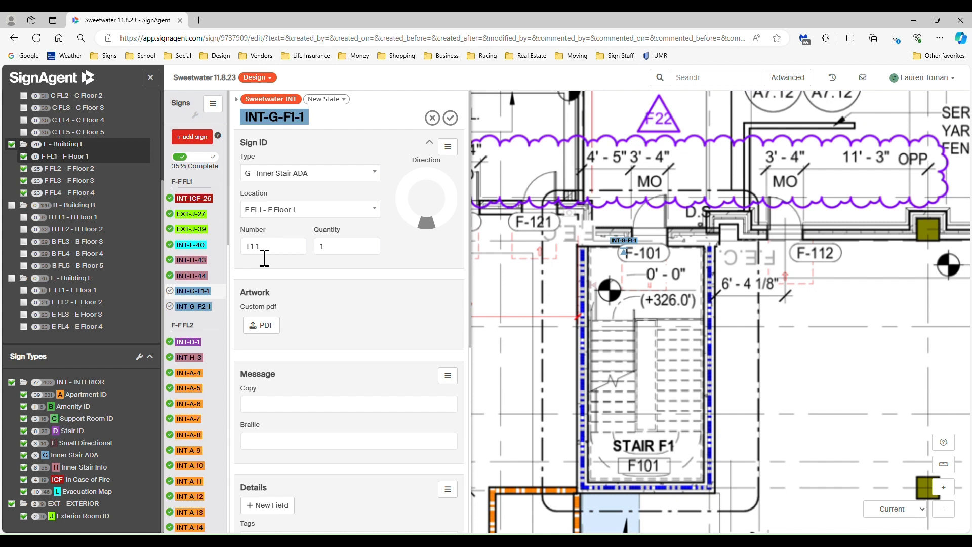
pyautogui.click(267, 255)
pyautogui.click(322, 175)
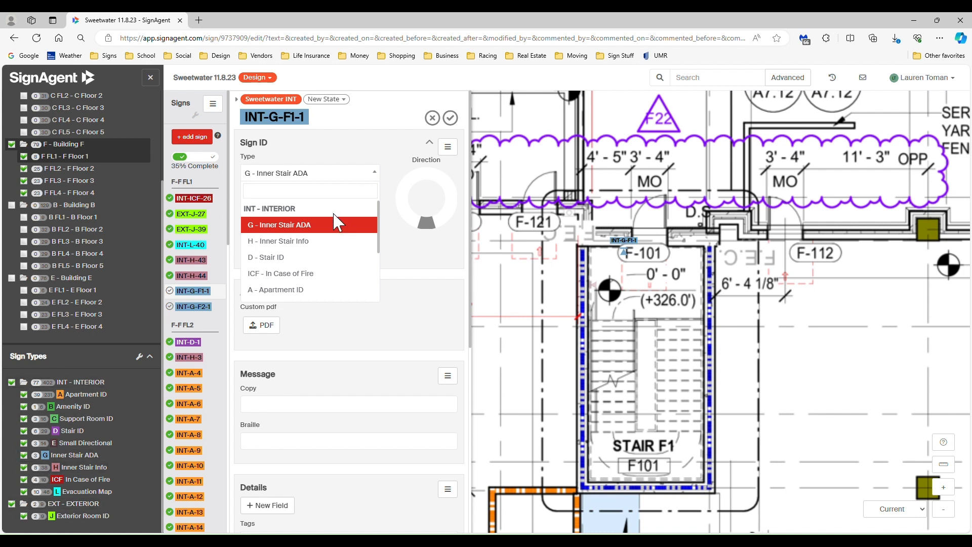
pyautogui.click(299, 230)
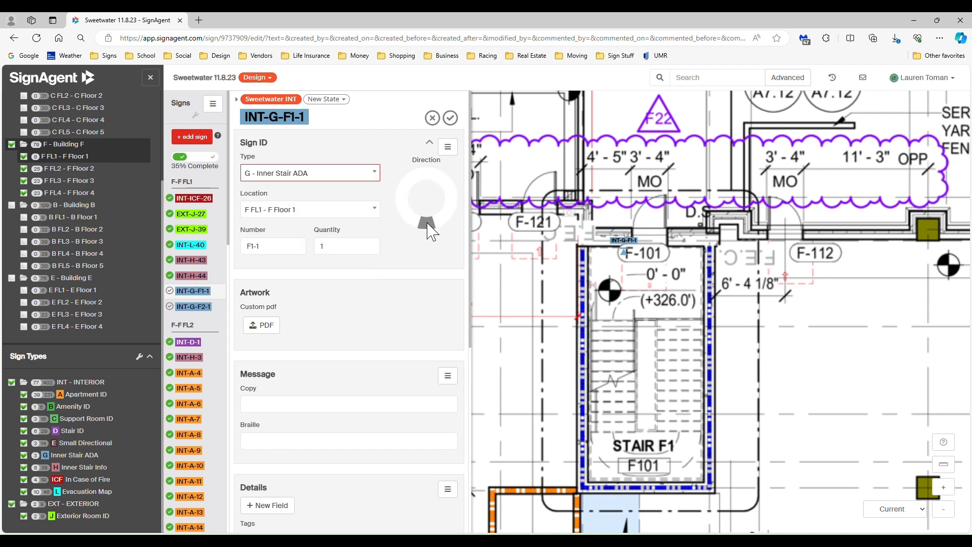
pyautogui.moveTo(430, 232); pyautogui.dragTo(429, 187)
pyautogui.moveTo(623, 251)
pyautogui.mouseDown()
pyautogui.moveTo(620, 306)
pyautogui.moveTo(646, 321)
pyautogui.mouseUp()
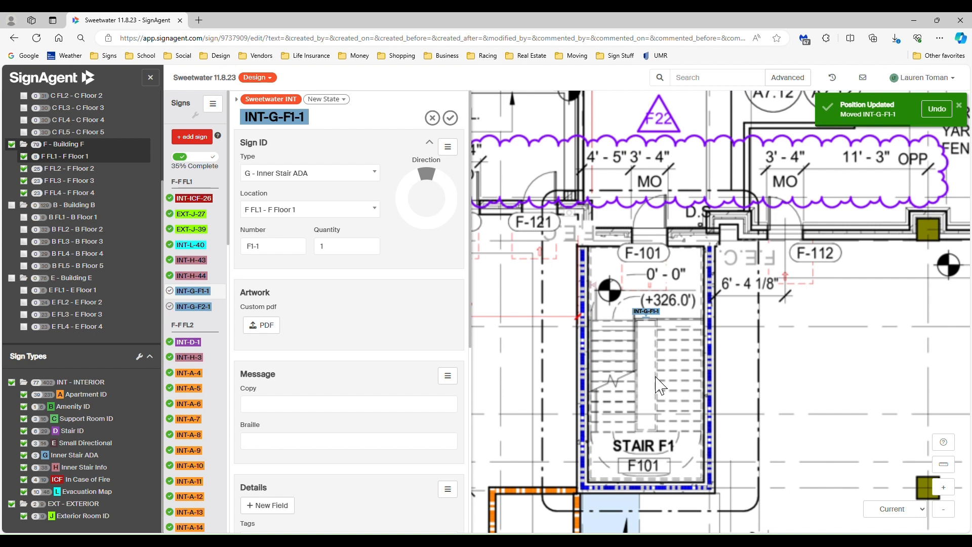
pyautogui.moveTo(426, 177)
pyautogui.mouseDown()
pyautogui.moveTo(405, 210)
pyautogui.moveTo(427, 236)
pyautogui.mouseUp()
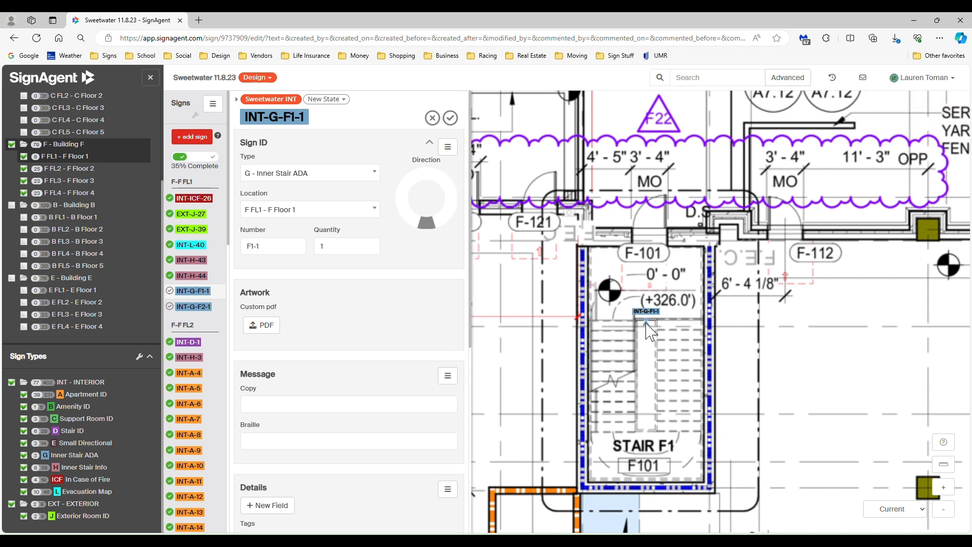
pyautogui.moveTo(646, 329)
pyautogui.mouseDown()
pyautogui.moveTo(644, 280)
pyautogui.moveTo(625, 251)
pyautogui.mouseUp()
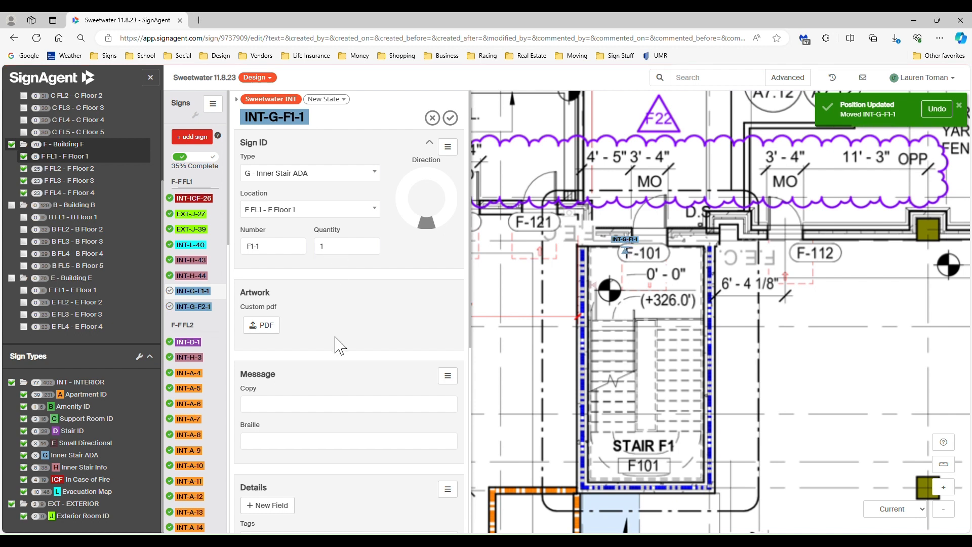
# Enter "Floor 1" as both the Copy and the Braille message of sign INT-G-F1-1
pyautogui.scroll(-1, 323, 349)
pyautogui.click(308, 356)
pyautogui.write('Floor 1')
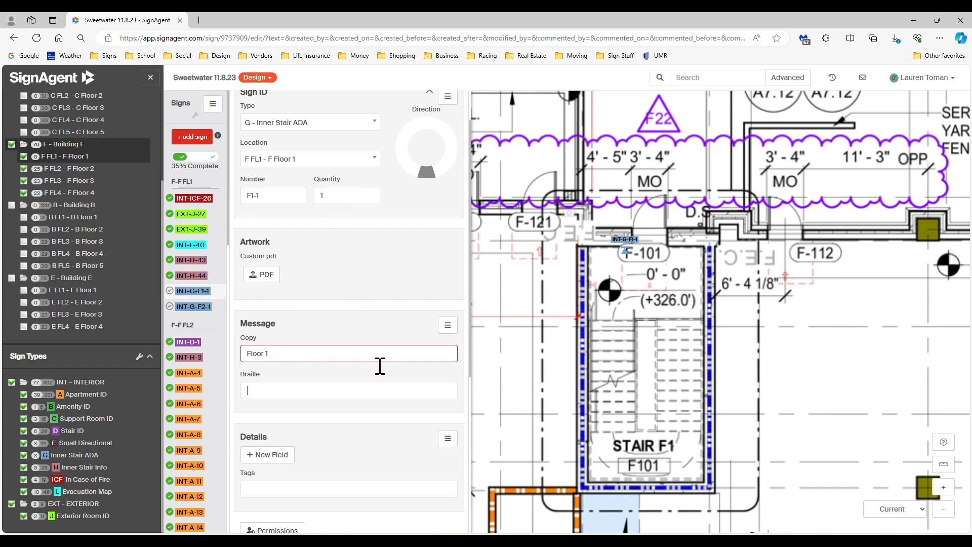
pyautogui.press('Tab')
pyautogui.write('Floor 1')
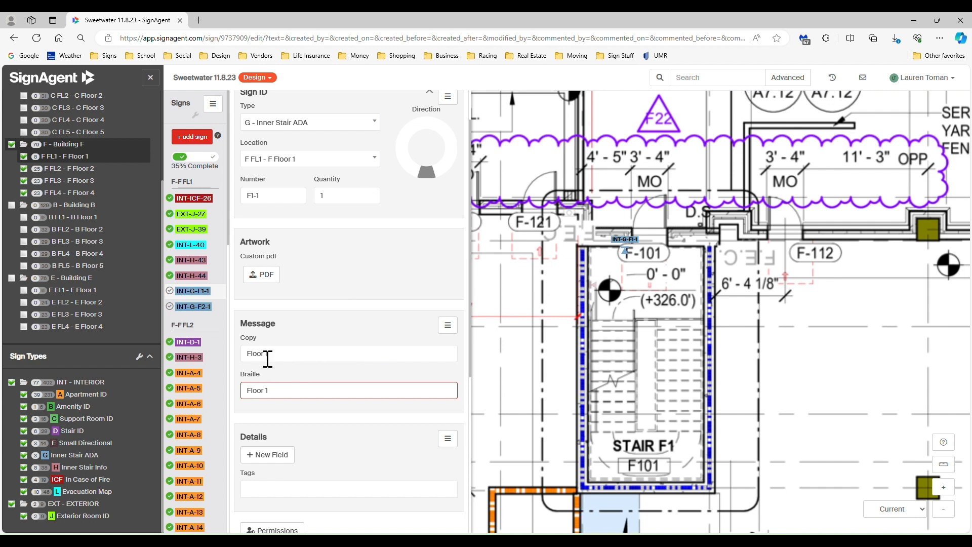
pyautogui.click(319, 359)
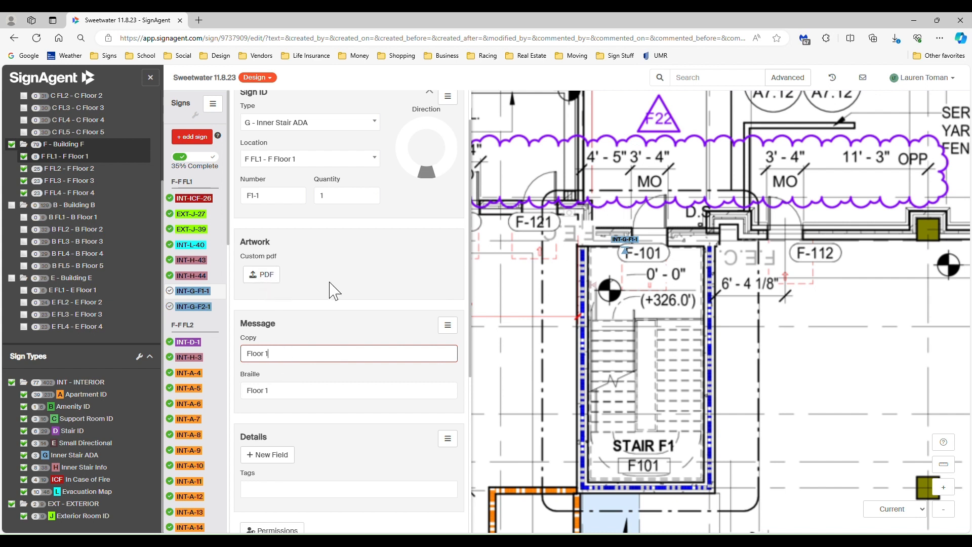
pyautogui.click(327, 377)
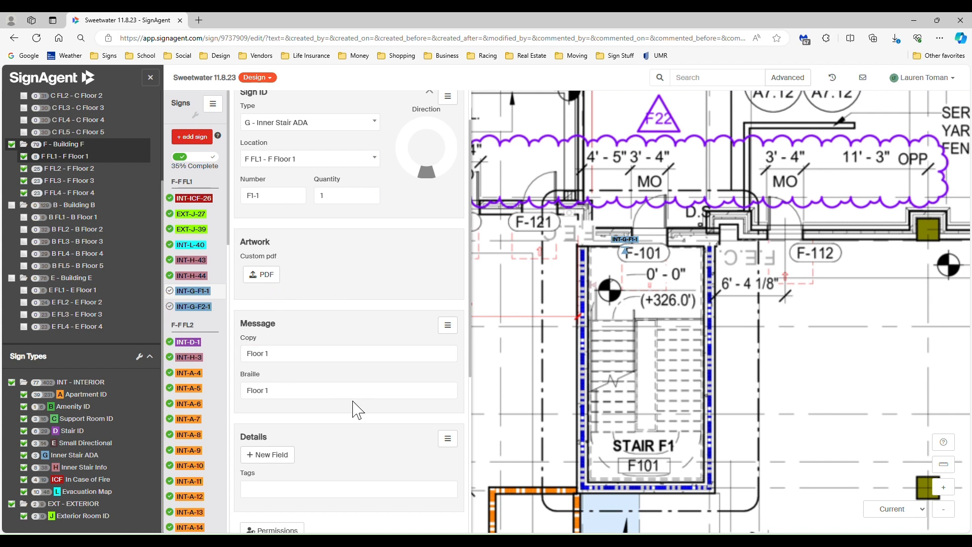
# Save sign INT-G-F1-1 and close its details to return to the floor plan
pyautogui.scroll(-2, 357, 409)
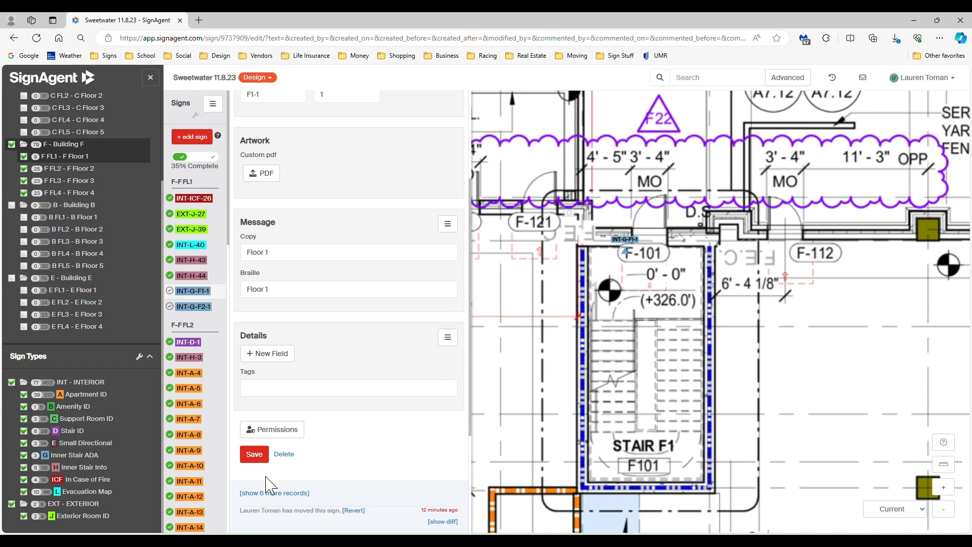
pyautogui.scroll(3, 344, 451)
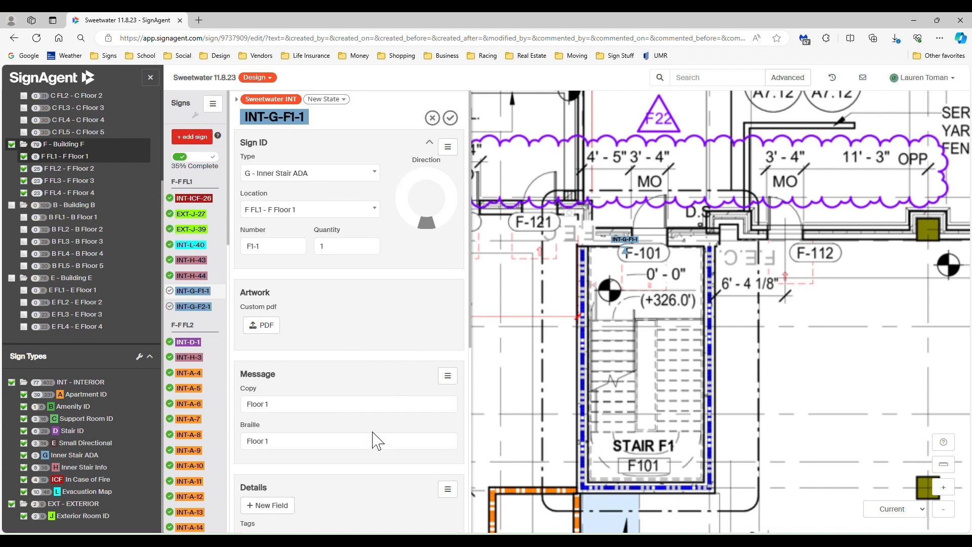
pyautogui.scroll(-4, 373, 439)
pyautogui.click(253, 404)
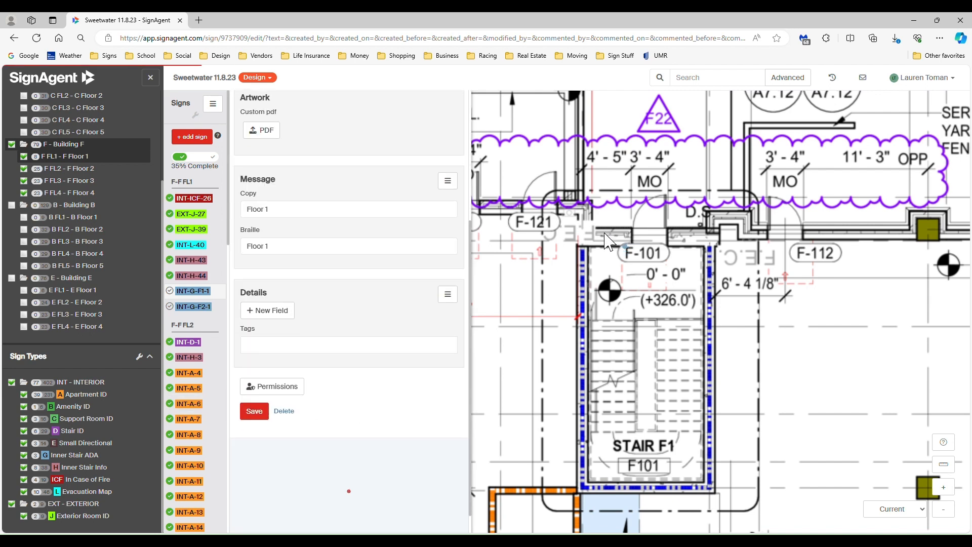
pyautogui.scroll(4, 404, 381)
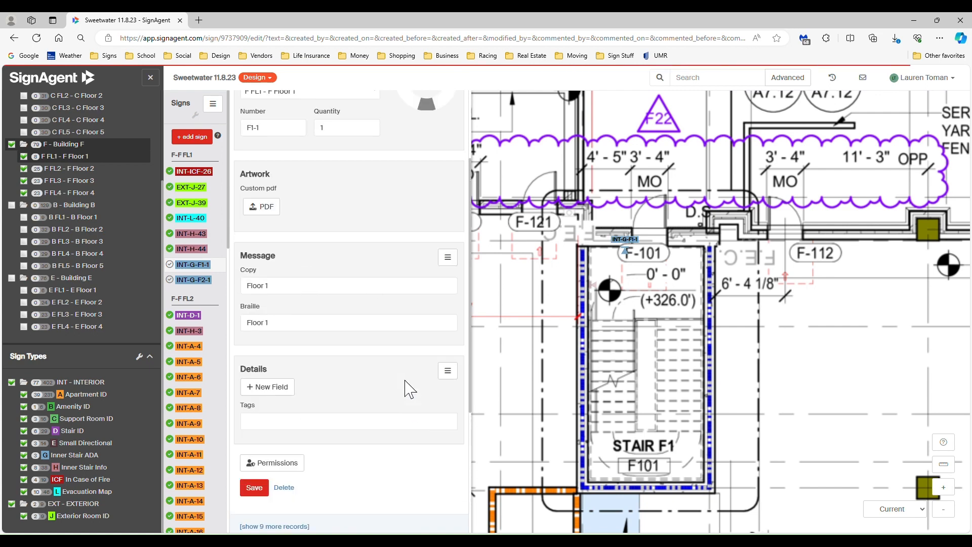
pyautogui.click(524, 351)
# Open sign INT-G-F2-1 beside the F-102 door of Stair F2 on Building F's first floor
pyautogui.scroll(-1, 524, 350)
pyautogui.scroll(-3, 525, 359)
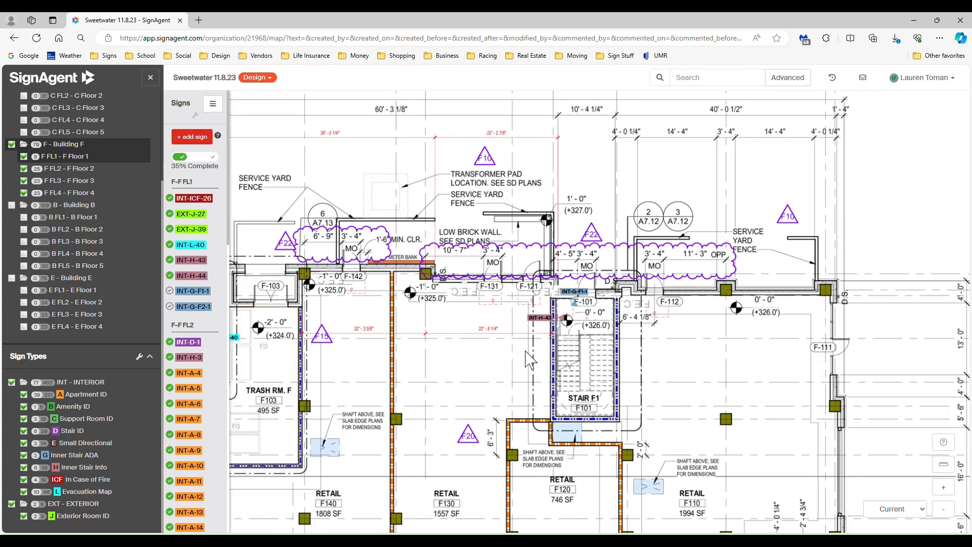
pyautogui.moveTo(394, 366); pyautogui.dragTo(810, 347)
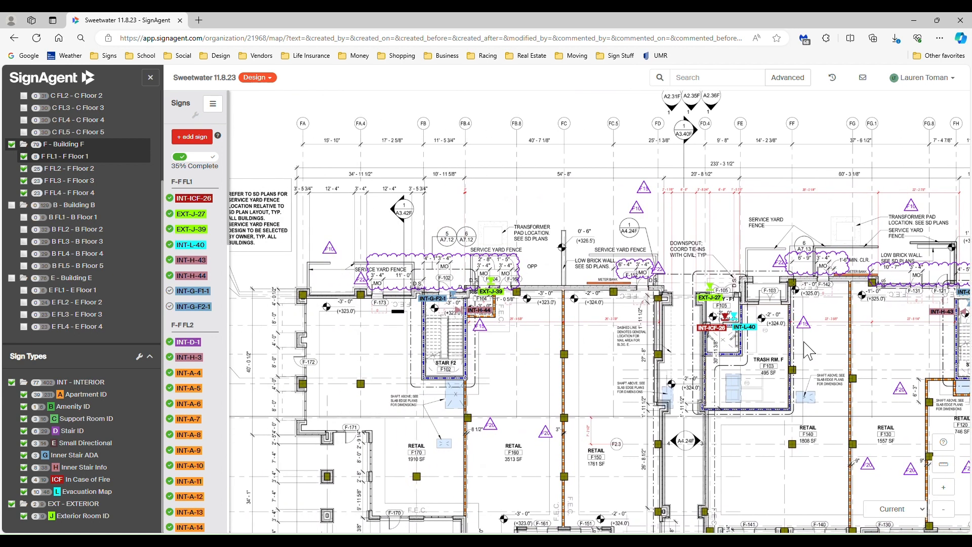
pyautogui.moveTo(514, 351); pyautogui.dragTo(575, 354)
pyautogui.scroll(5, 508, 350)
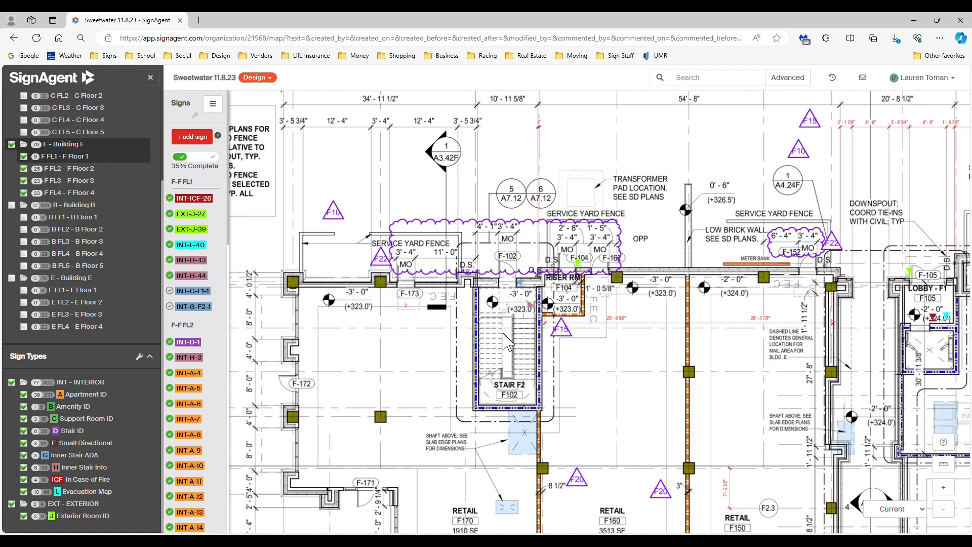
pyautogui.scroll(1, 516, 395)
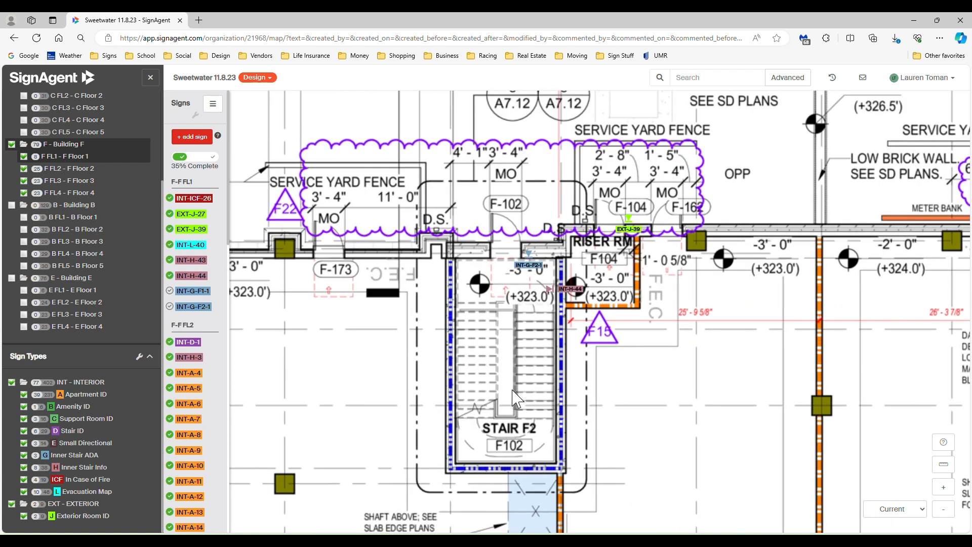
pyautogui.scroll(1, 524, 302)
pyautogui.scroll(1, 527, 306)
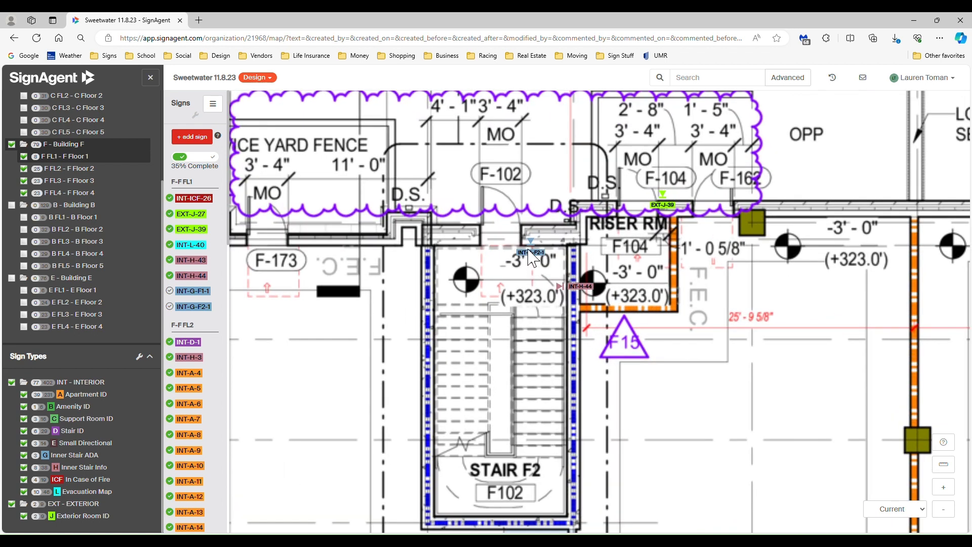
pyautogui.click(533, 249)
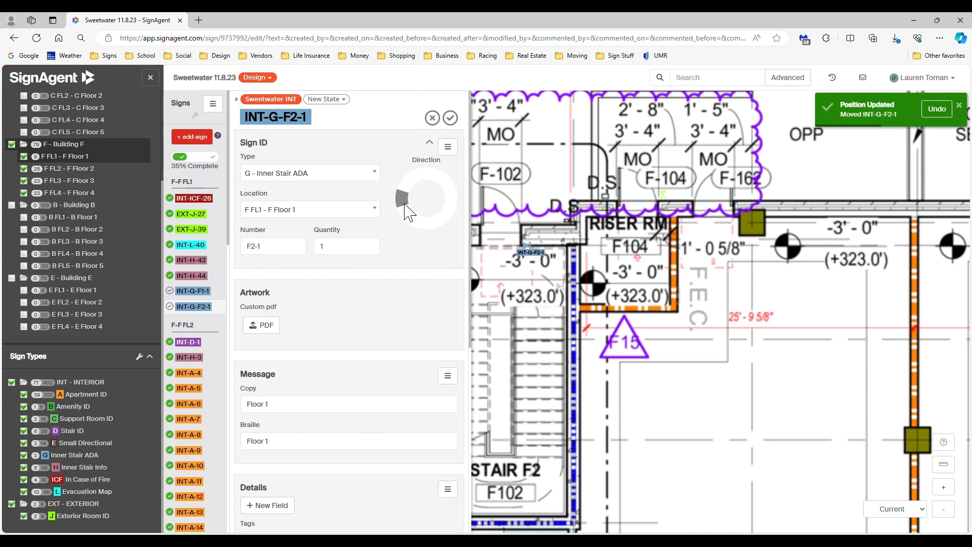
# Turn sign INT-G-F2-1's direction marker to the bottom of its dial, save the sign and close its details
pyautogui.click(430, 226)
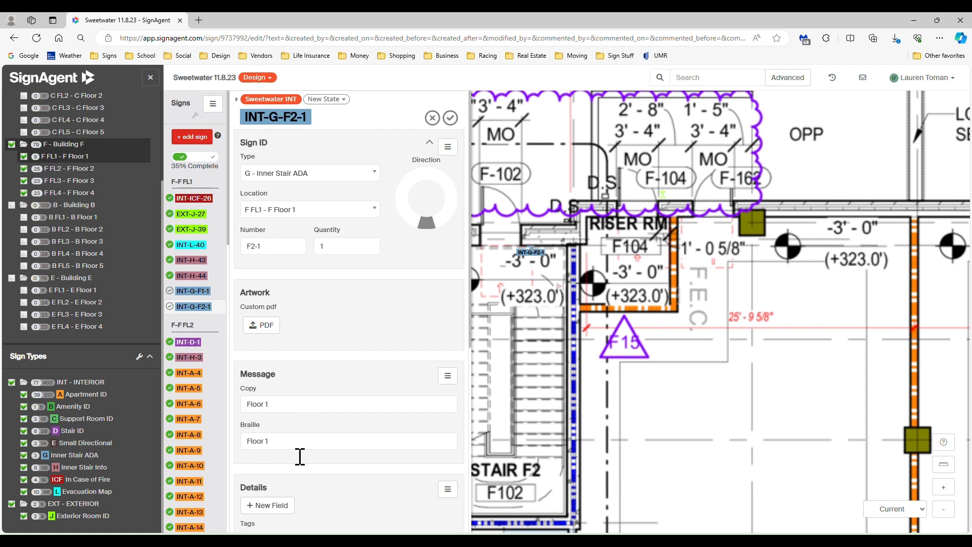
pyautogui.scroll(-3, 290, 455)
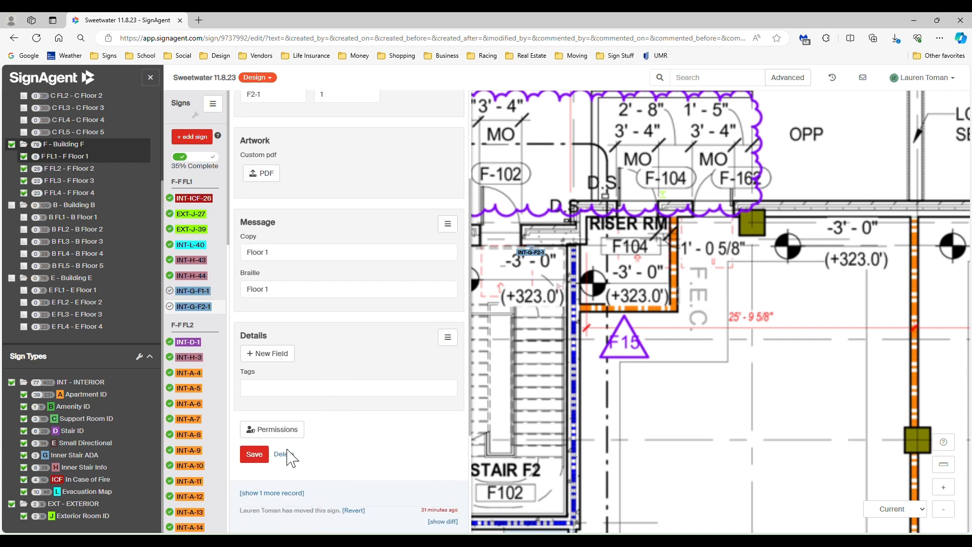
pyautogui.click(253, 453)
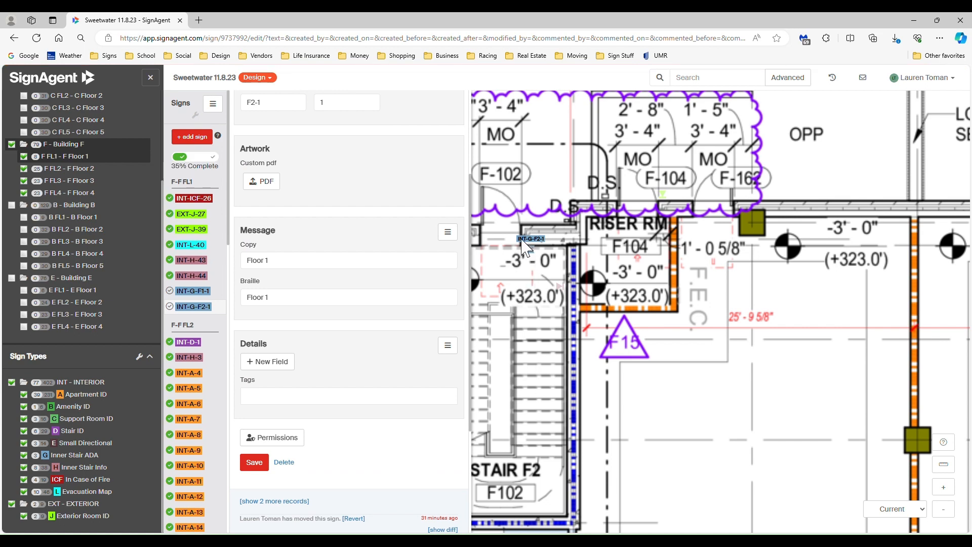
pyautogui.moveTo(524, 246)
pyautogui.scroll(-1, 556, 264)
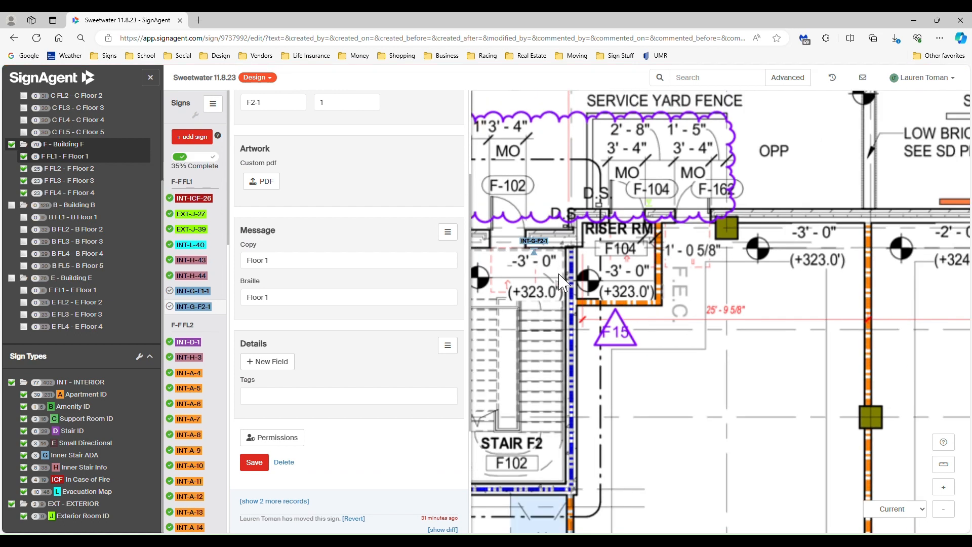
pyautogui.click(686, 353)
# Switch to the F FL2 - F Floor 2 plan and open sign INT-G-F1-2 at Stair F1
pyautogui.scroll(-3, 685, 353)
pyautogui.moveTo(717, 387); pyautogui.dragTo(515, 332)
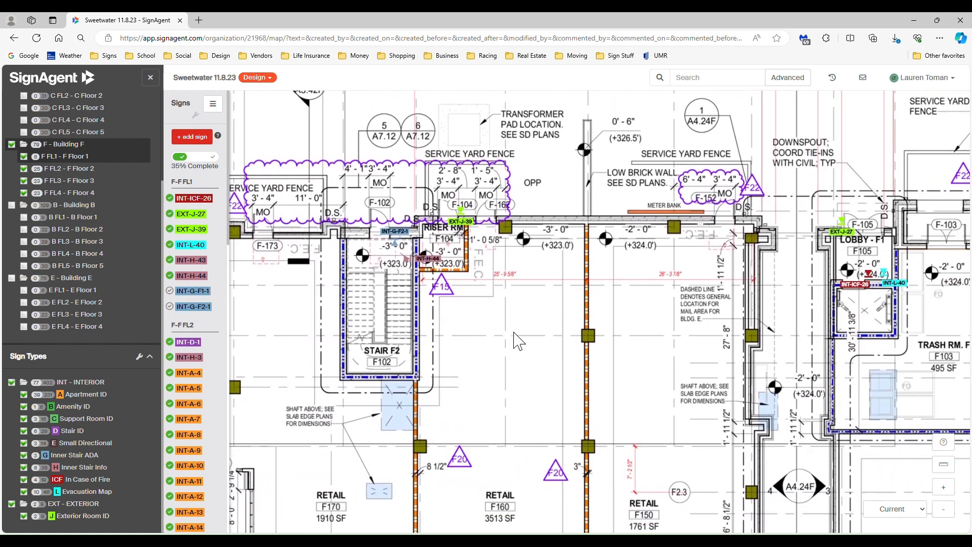
pyautogui.scroll(-2, 709, 313)
pyautogui.click(94, 170)
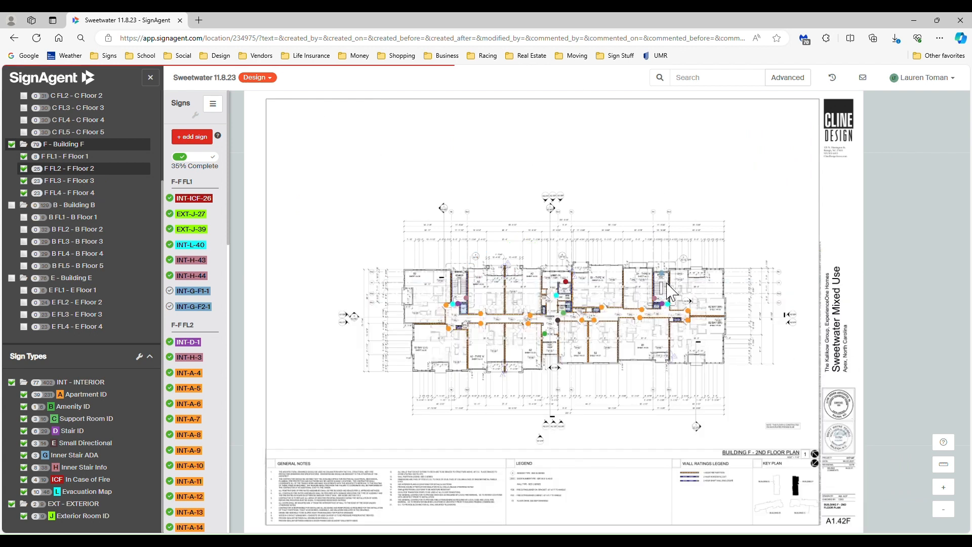
pyautogui.scroll(5, 671, 291)
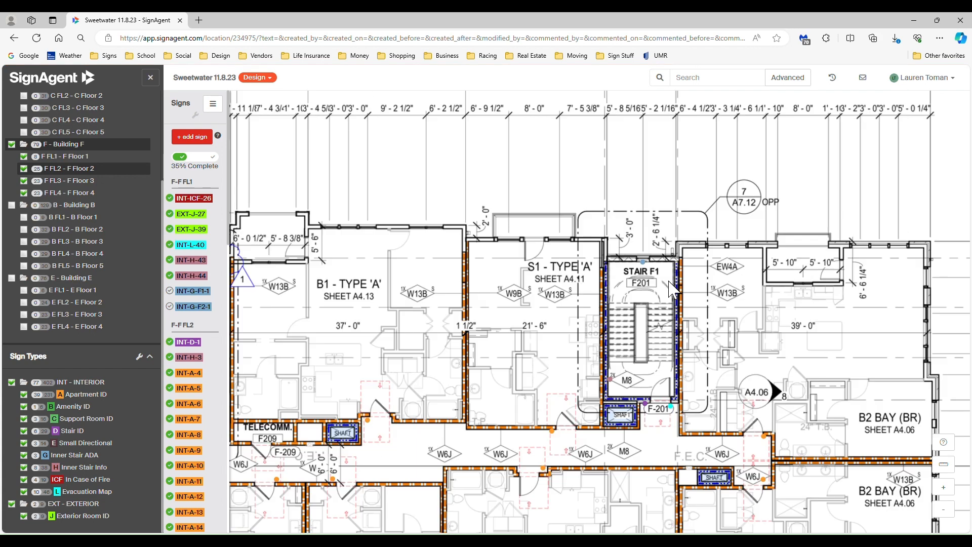
pyautogui.scroll(2, 671, 291)
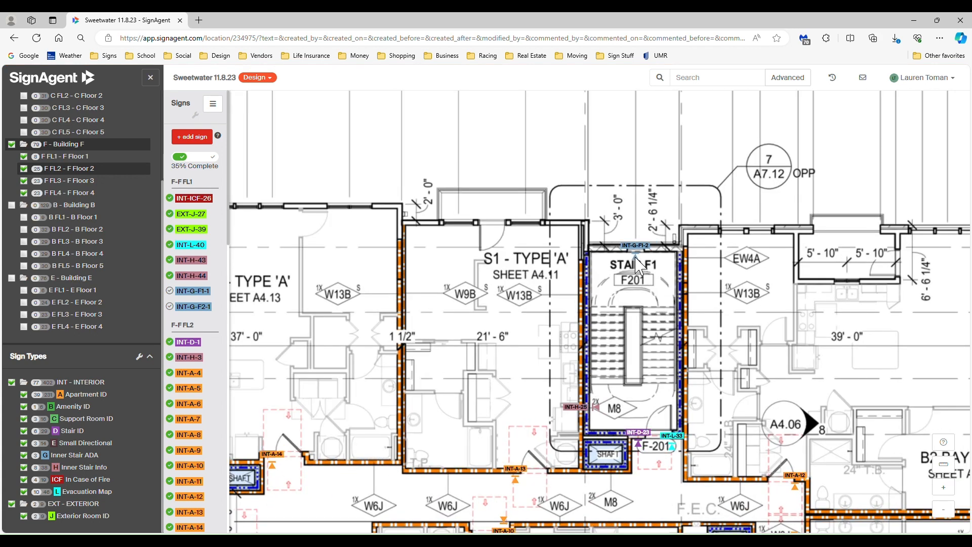
pyautogui.click(636, 261)
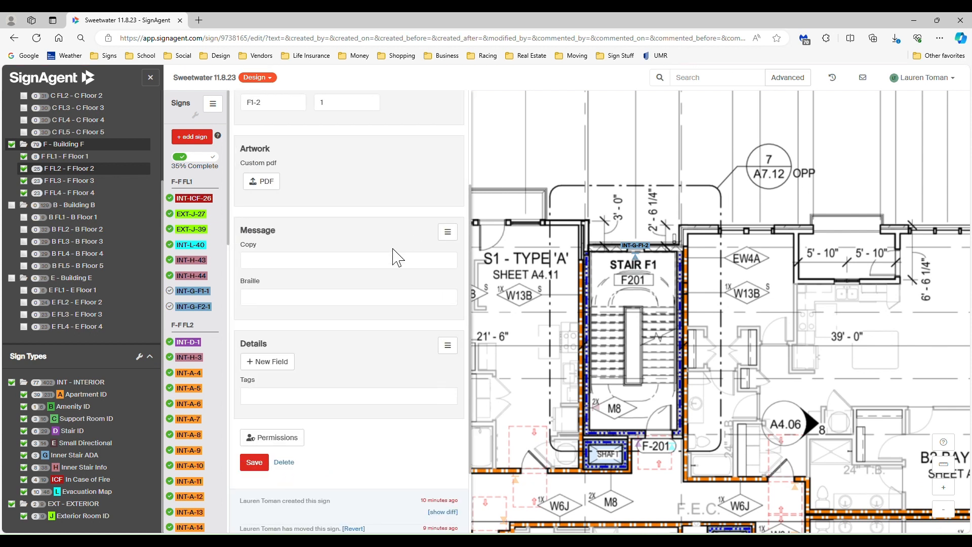
# Turn sign INT-G-F1-2's direction marker to the top of its dial and move the sign inside Stair F1 beside door F-201
pyautogui.scroll(3, 395, 349)
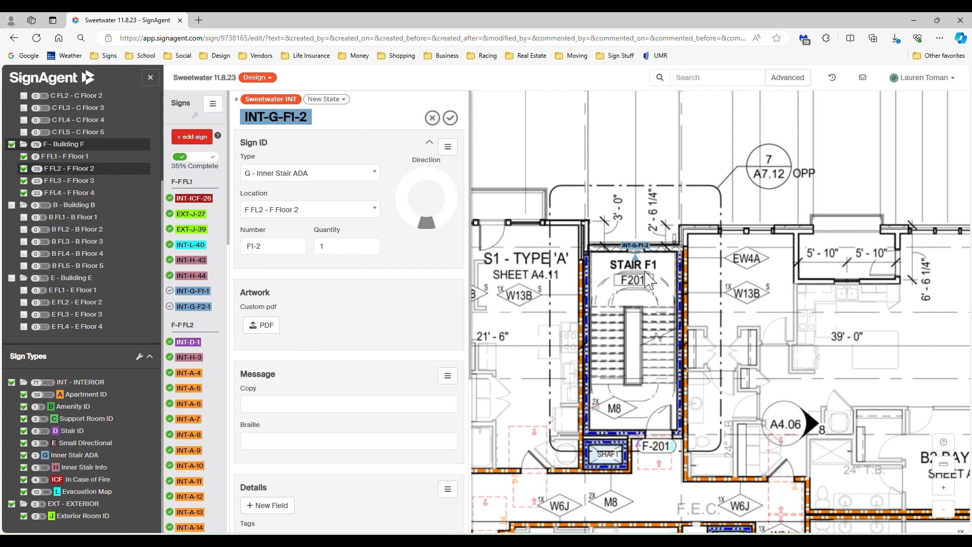
pyautogui.moveTo(425, 225)
pyautogui.mouseDown()
pyautogui.moveTo(409, 218)
pyautogui.moveTo(404, 185)
pyautogui.moveTo(428, 178)
pyautogui.mouseUp()
pyautogui.moveTo(636, 252); pyautogui.dragTo(637, 430)
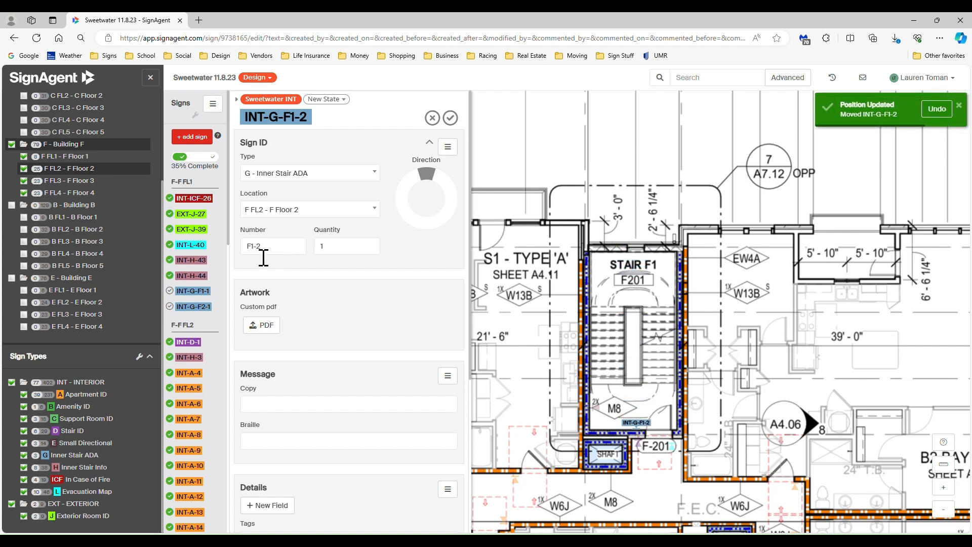
pyautogui.moveTo(257, 253); pyautogui.dragTo(253, 254)
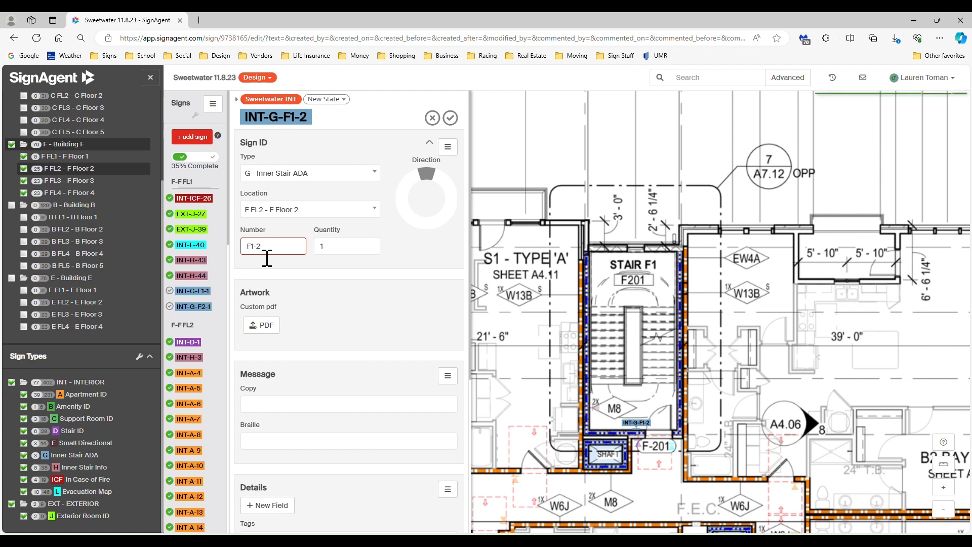
pyautogui.moveTo(266, 257); pyautogui.dragTo(272, 259)
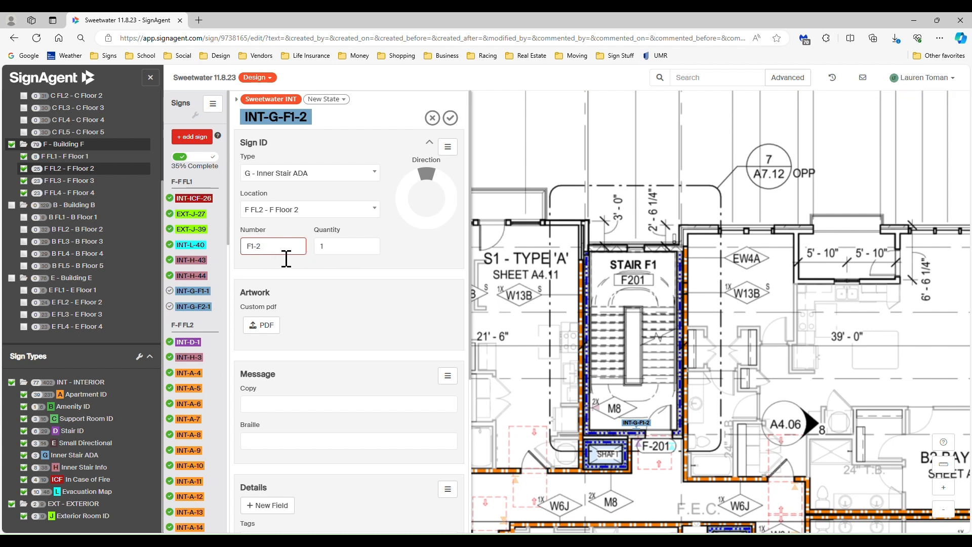
pyautogui.click(383, 257)
pyautogui.click(410, 245)
# Enter "Floor 2" as both the copy and braille message of sign INT-G-F1-2 and save the sign
pyautogui.scroll(-1, 411, 245)
pyautogui.click(367, 354)
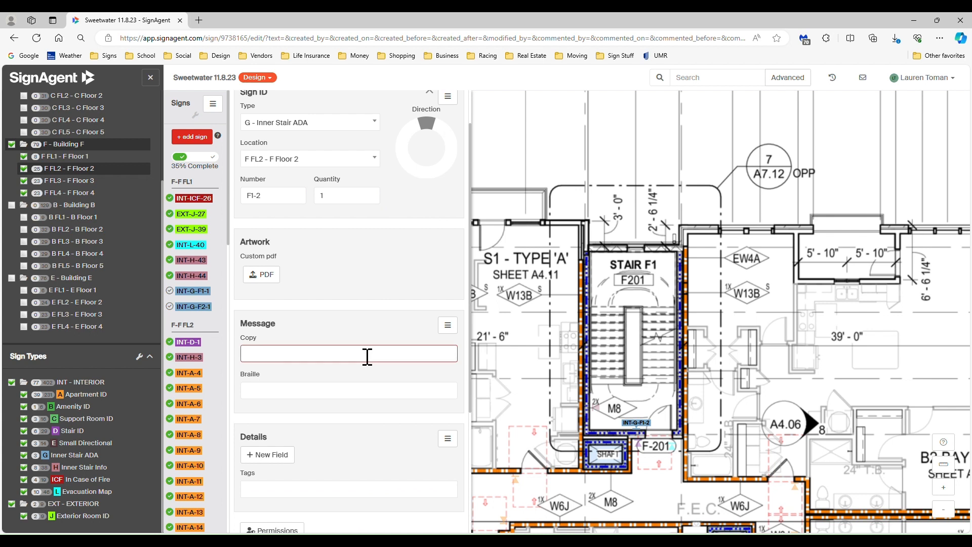
pyautogui.write('Floor 2')
pyautogui.moveTo(285, 358); pyautogui.dragTo(230, 358)
pyautogui.click(290, 395)
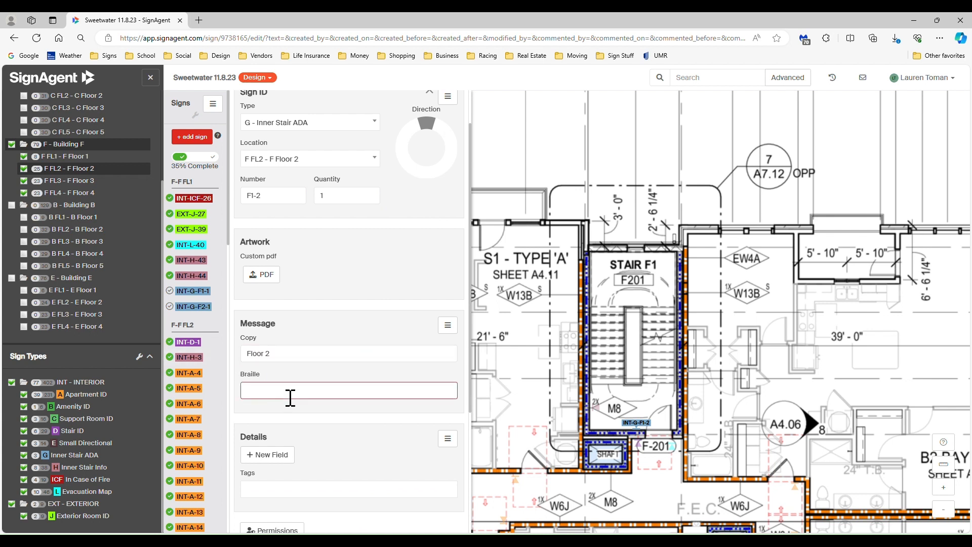
pyautogui.click(340, 434)
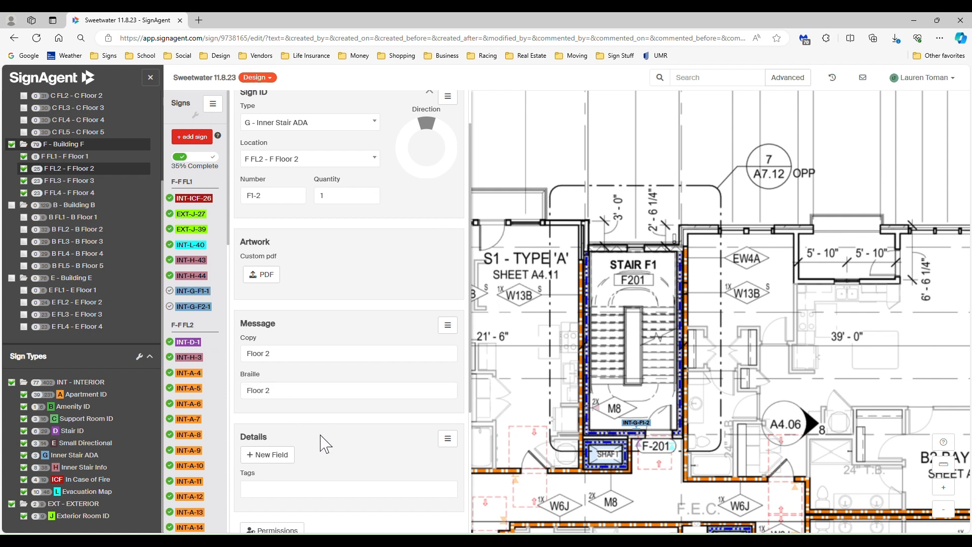
pyautogui.scroll(-3, 353, 456)
pyautogui.click(254, 404)
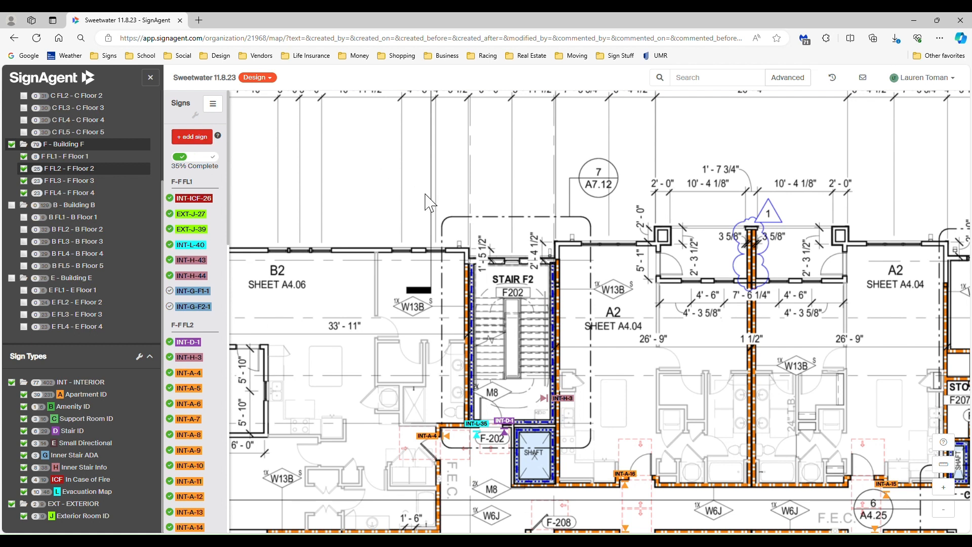
# Add a G - Inner Stair ADA sign numbered F2-2 on F FL2 - F Floor 2 and place it in Stair F2 beside door F-202
pyautogui.click(198, 143)
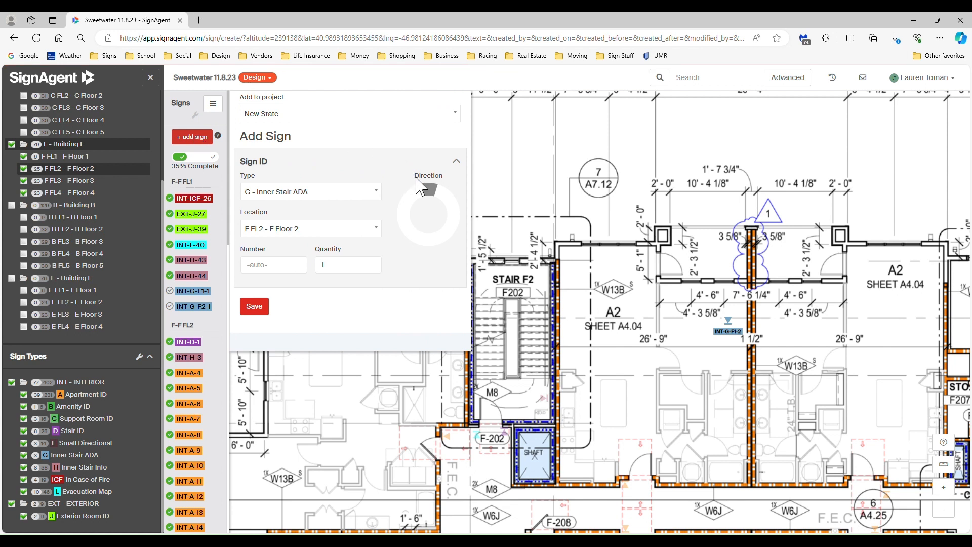
pyautogui.click(378, 196)
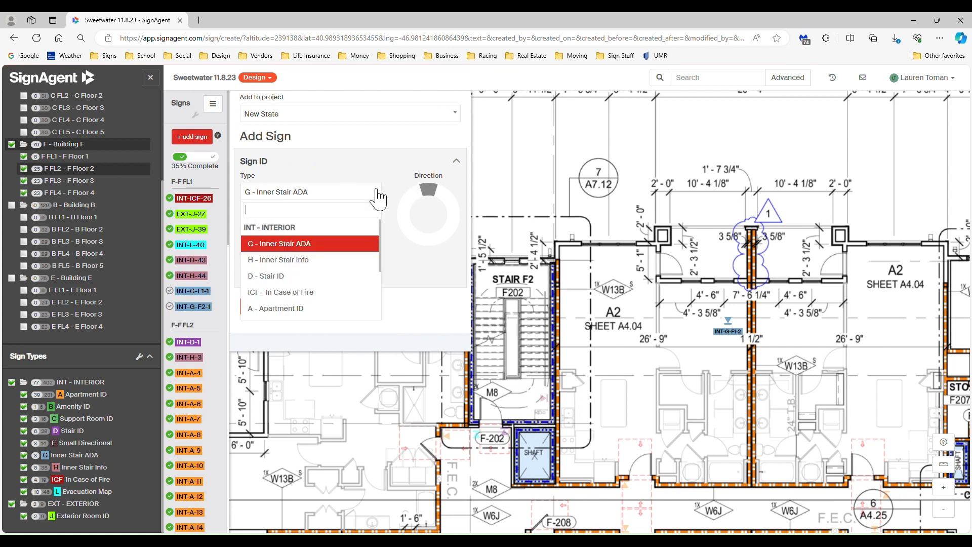
pyautogui.scroll(-2, 334, 283)
pyautogui.scroll(2, 334, 289)
pyautogui.scroll(1, 334, 294)
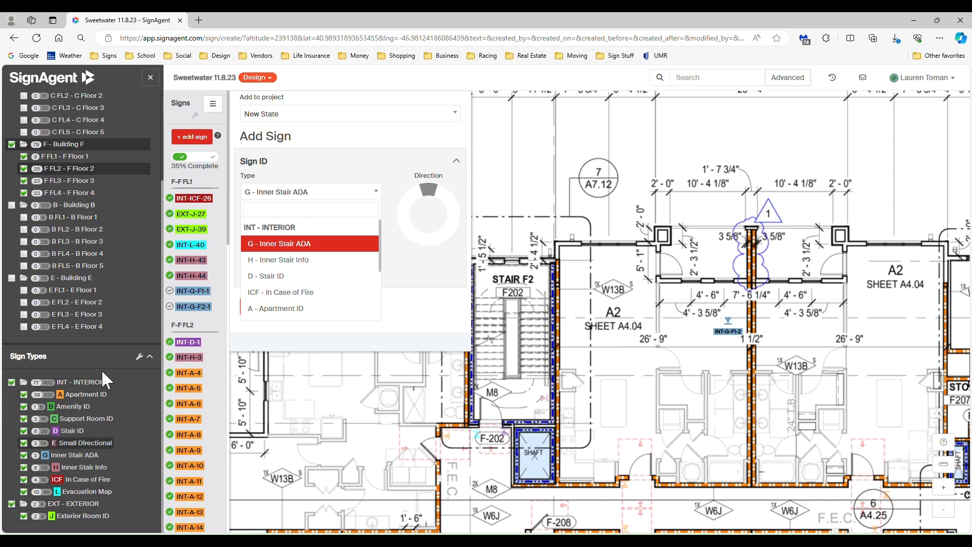
pyautogui.click(311, 245)
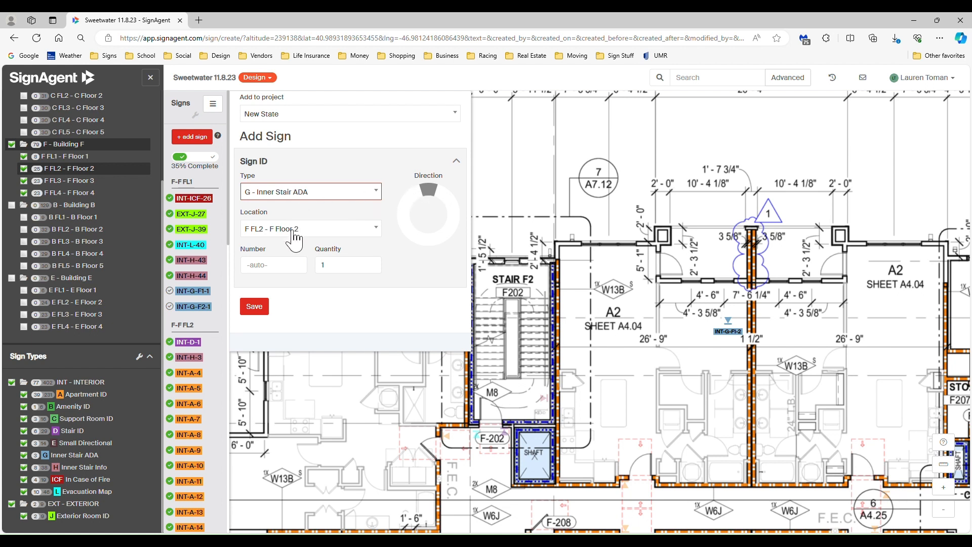
pyautogui.click(281, 266)
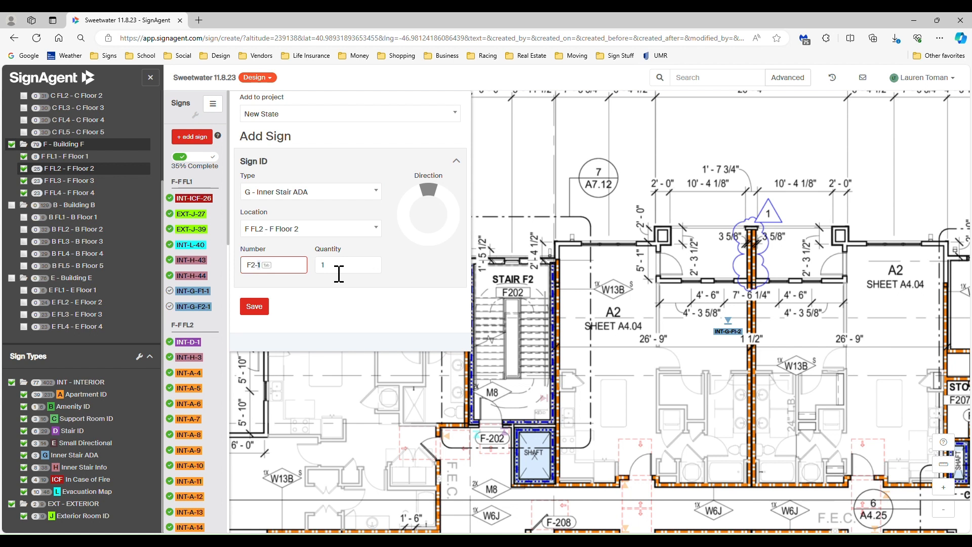
pyautogui.click(264, 311)
pyautogui.click(256, 306)
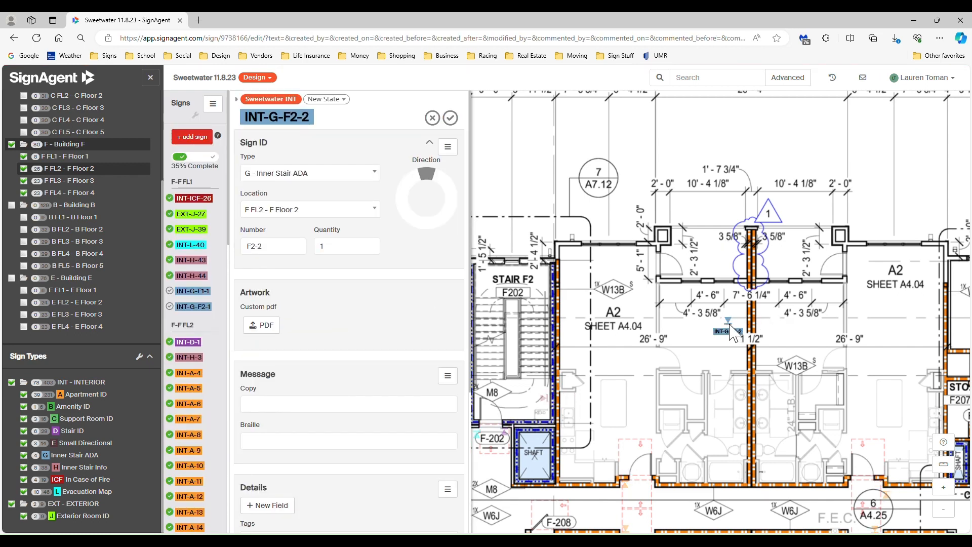
pyautogui.moveTo(729, 330)
pyautogui.mouseDown()
pyautogui.moveTo(541, 381)
pyautogui.moveTo(508, 421)
pyautogui.mouseUp()
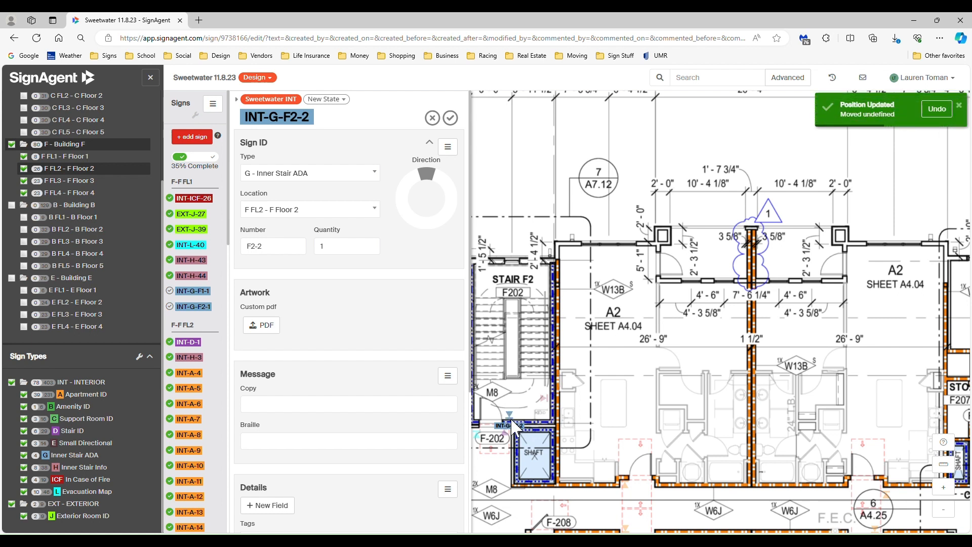
# Enter "Floor 2" as the copy and braille message of sign INT-G-F2-2 and save the sign
pyautogui.click(335, 405)
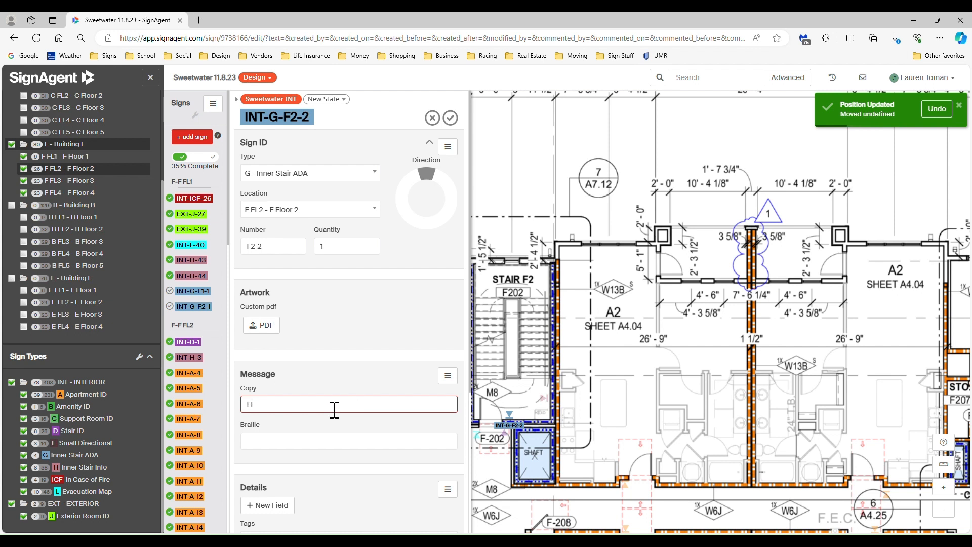
pyautogui.press('Tab')
pyautogui.write('Fl')
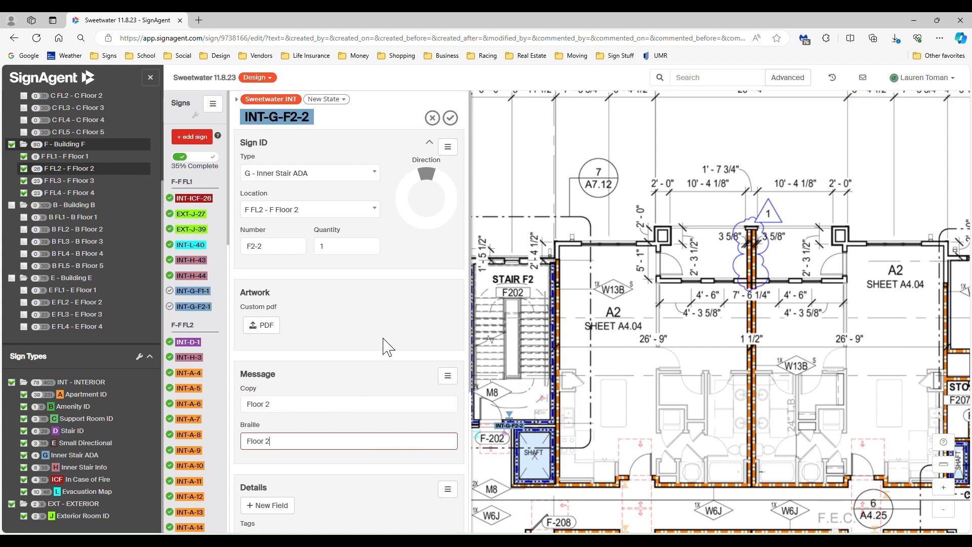
pyautogui.scroll(-1, 384, 343)
pyautogui.scroll(-1, 343, 457)
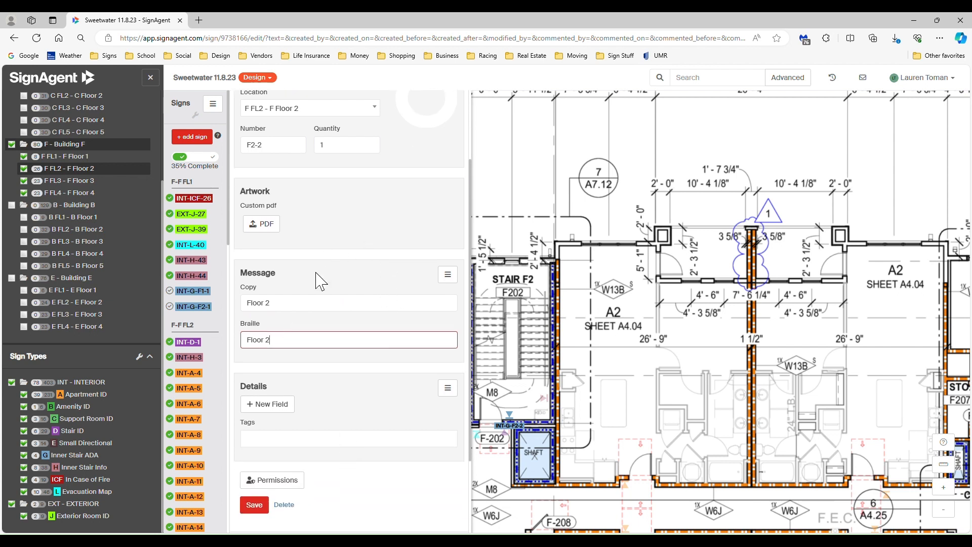
pyautogui.click(255, 504)
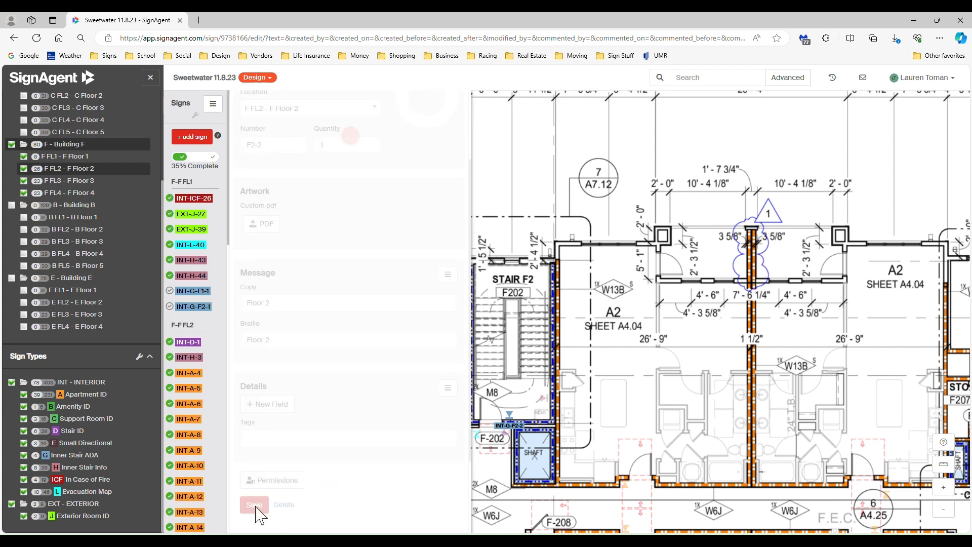
pyautogui.click(616, 356)
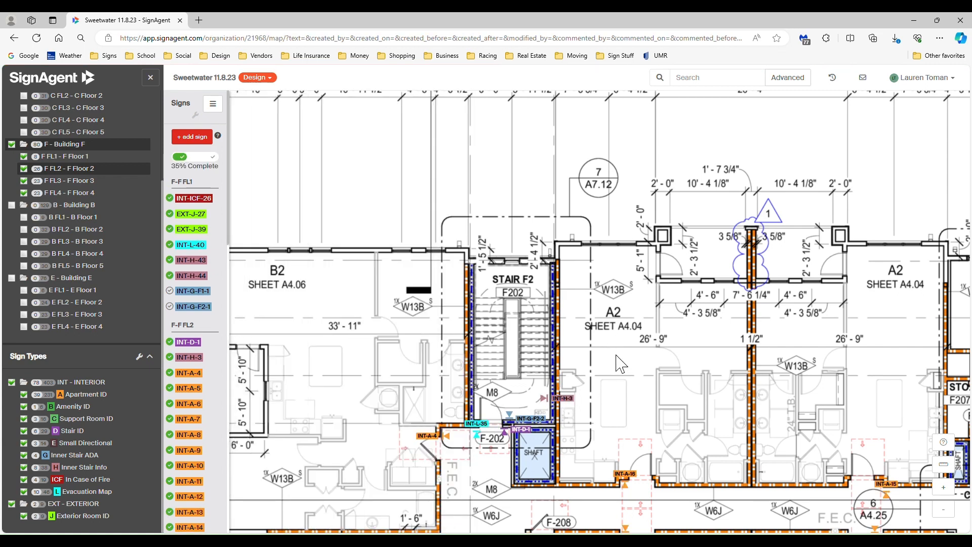
# Switch to the F FL3 - F Floor 3 plan and add a G - Inner Stair ADA sign numbered F1-3
pyautogui.scroll(-5, 616, 355)
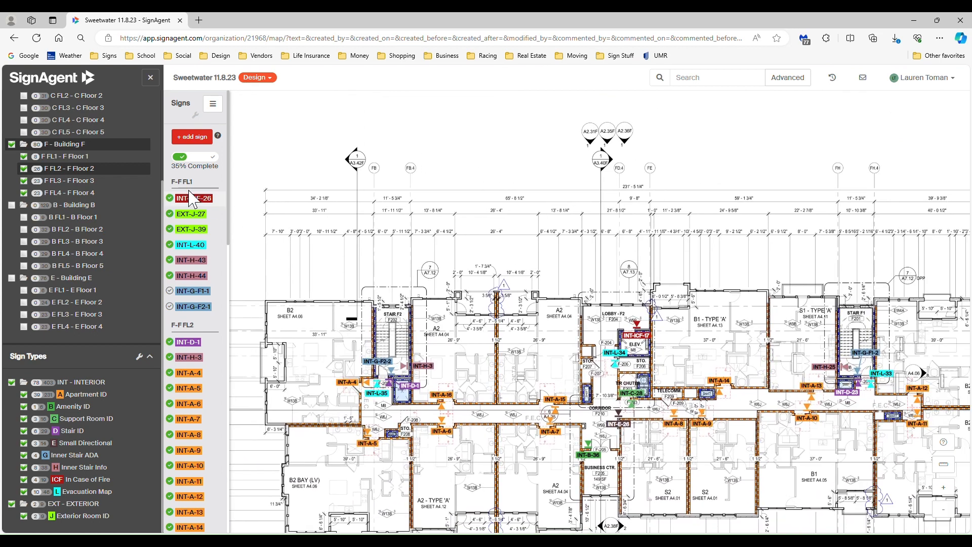
pyautogui.click(78, 182)
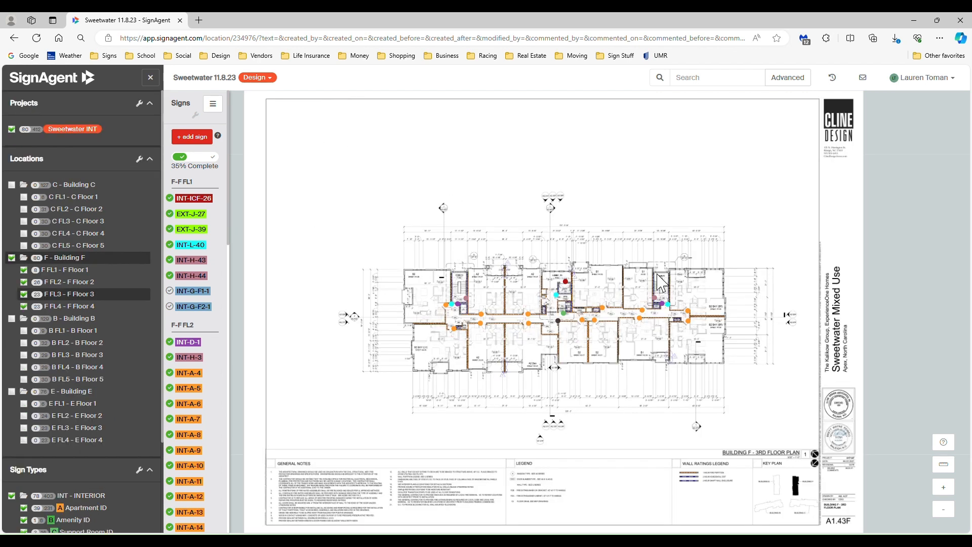
pyautogui.click(200, 142)
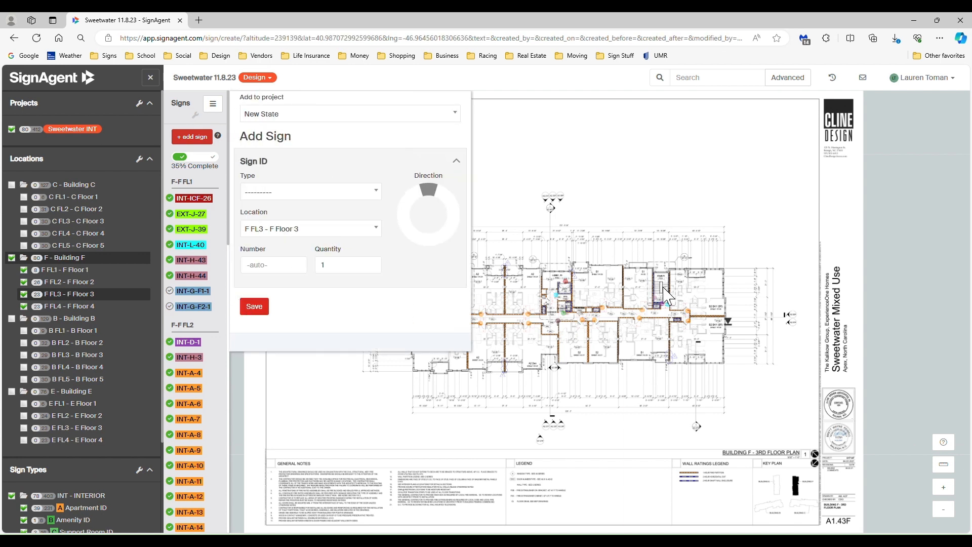
pyautogui.click(295, 201)
pyautogui.click(283, 244)
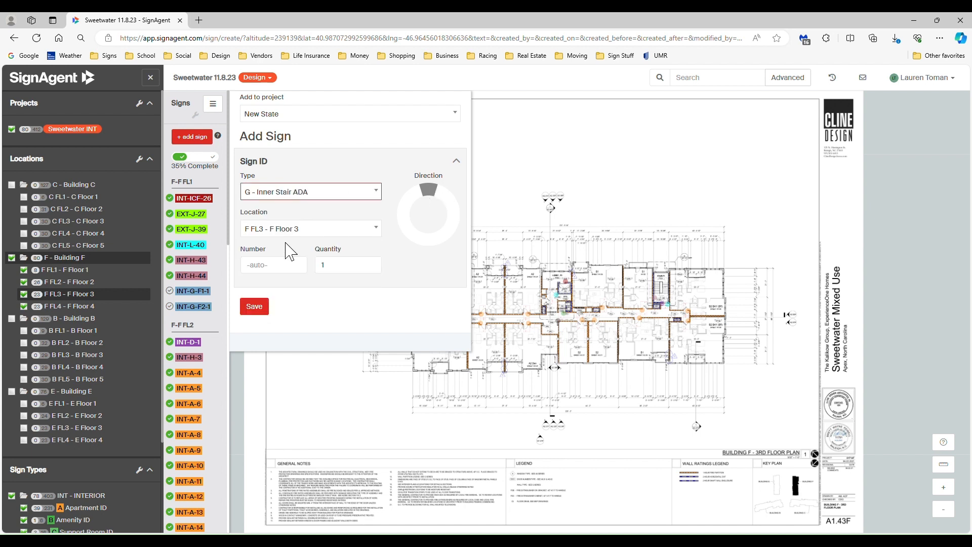
pyautogui.click(284, 268)
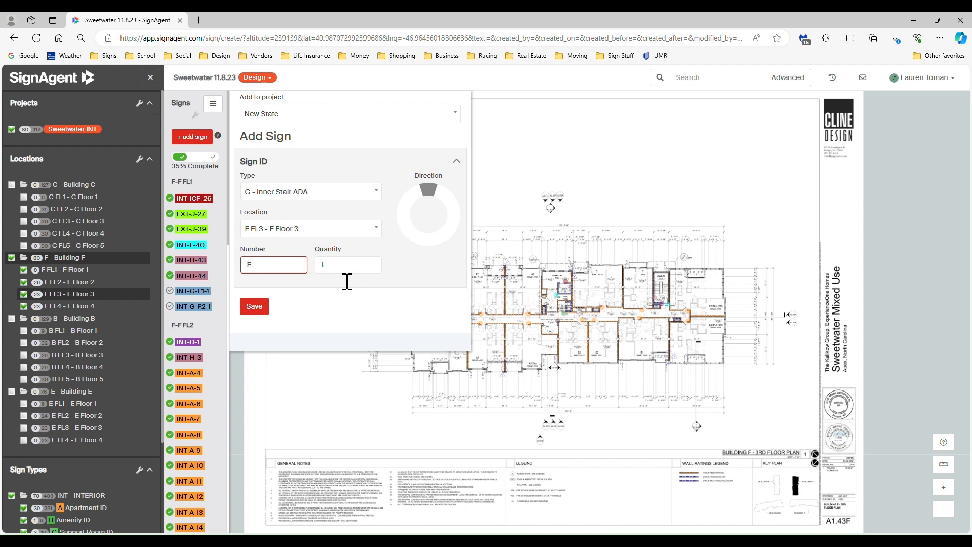
pyautogui.write('F1-3')
pyautogui.click(261, 310)
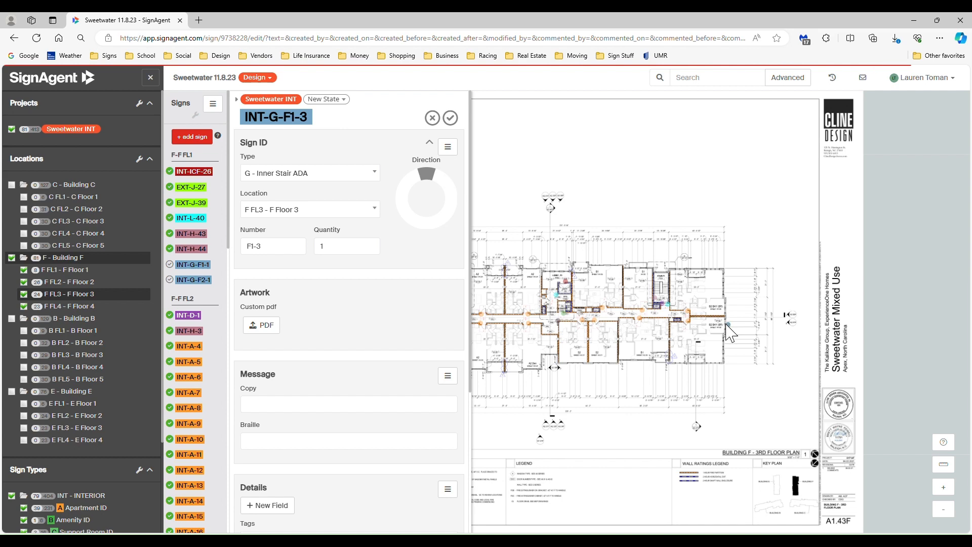
# Move sign INT-G-F1-3 to the wall of Stair F1 beside door F-301
pyautogui.scroll(3, 729, 333)
pyautogui.moveTo(732, 331)
pyautogui.mouseDown()
pyautogui.moveTo(645, 263)
pyautogui.moveTo(615, 287)
pyautogui.moveTo(618, 315)
pyautogui.mouseUp()
pyautogui.scroll(5, 618, 288)
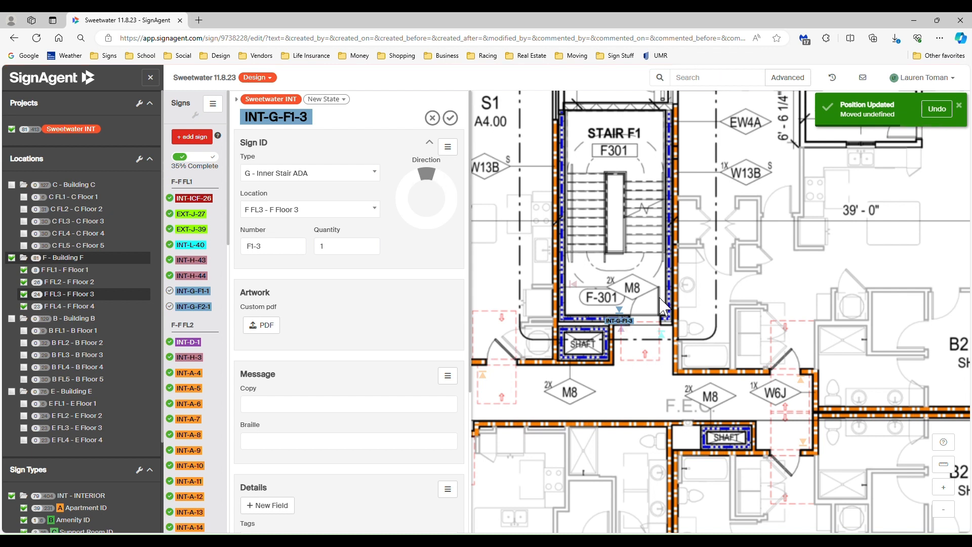
# Enter "Floor 3" as the copy of sign INT-G-F1-3, duplicate it as the braille message and save the sign
pyautogui.click(302, 409)
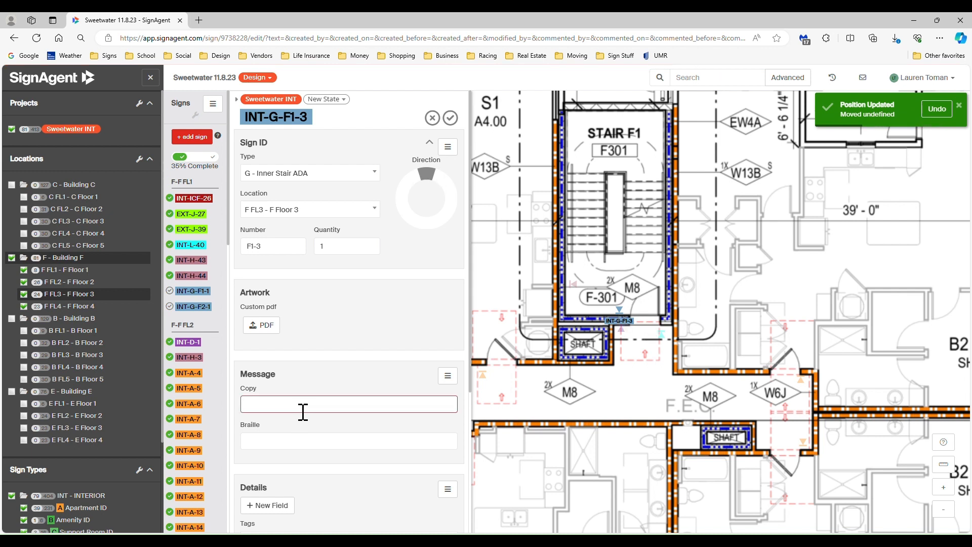
pyautogui.write('Floor 3')
pyautogui.hotkey('ctrl', 'a')
pyautogui.hotkey('ctrl', 'c')
pyautogui.click(304, 440)
pyautogui.hotkey('ctrl', 'v')
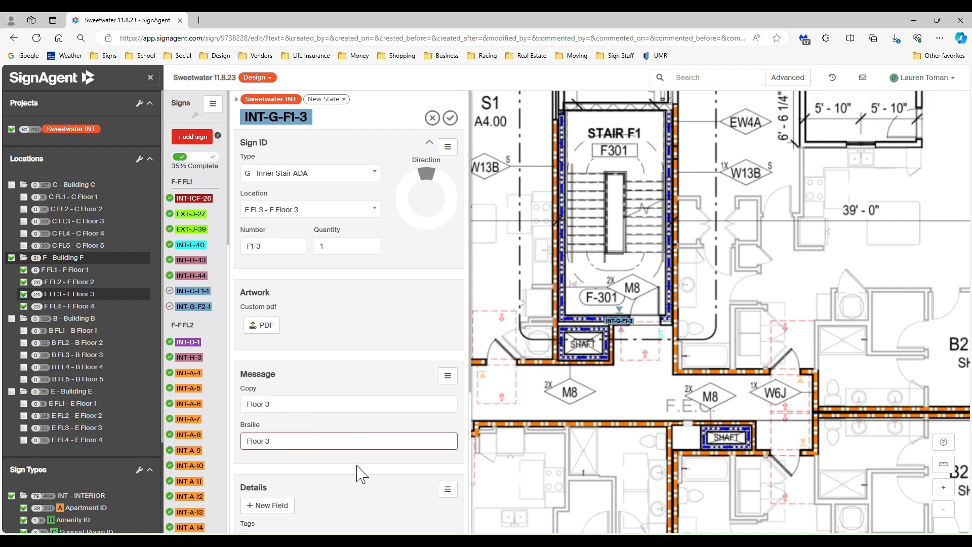
pyautogui.scroll(-2, 354, 471)
pyautogui.click(253, 504)
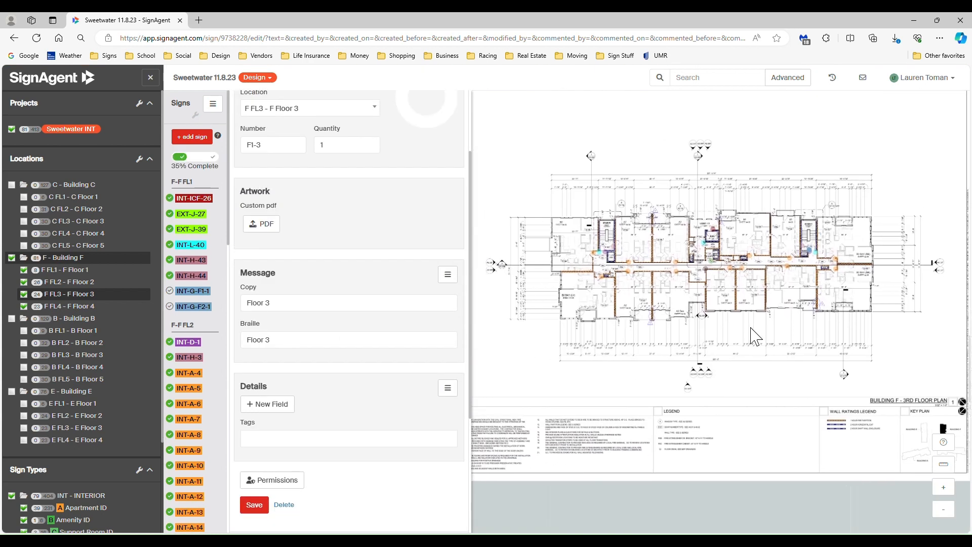
# Add a G - Inner Stair ADA sign numbered F2-3 near Stair F2 on F FL3 - F Floor 3
pyautogui.scroll(3, 615, 213)
pyautogui.scroll(2, 613, 213)
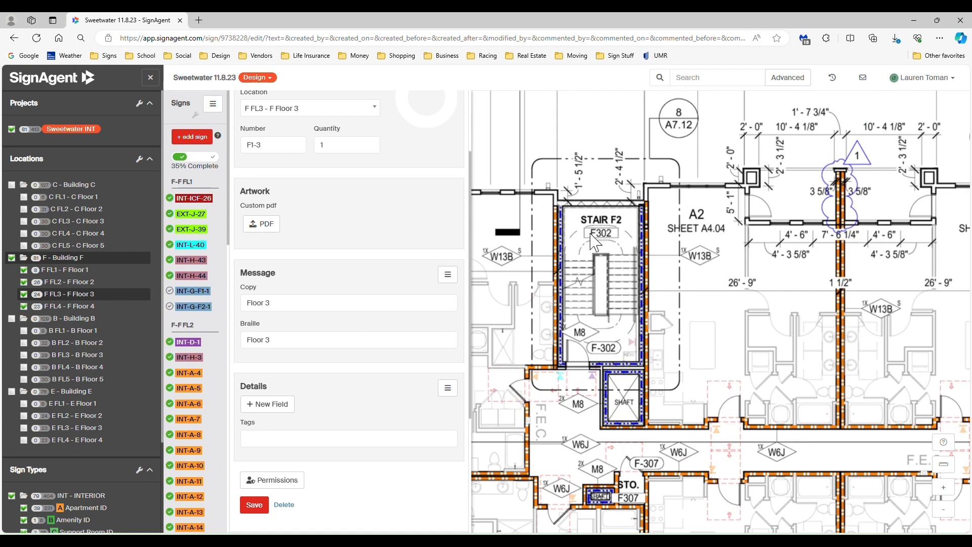
pyautogui.click(193, 137)
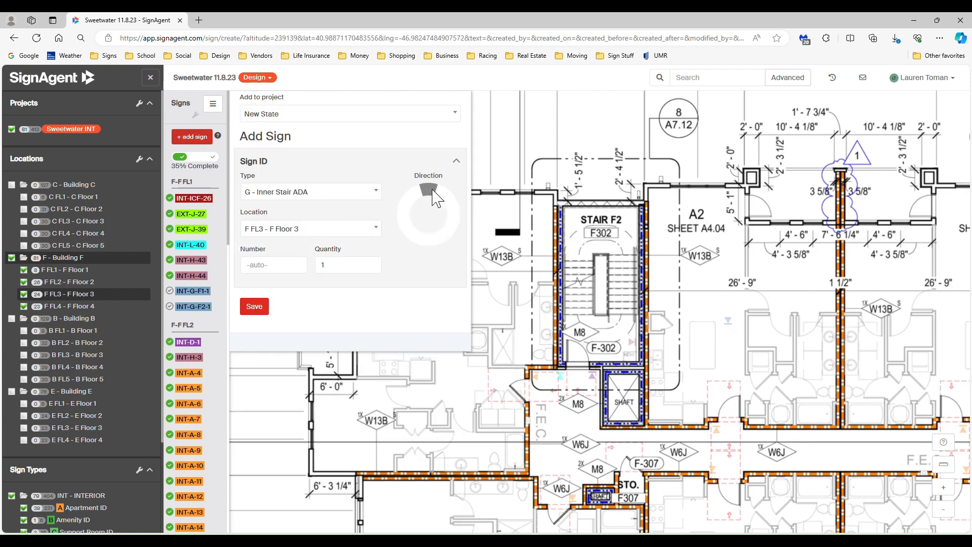
pyautogui.click(292, 269)
pyautogui.write('F2-3')
pyautogui.click(263, 309)
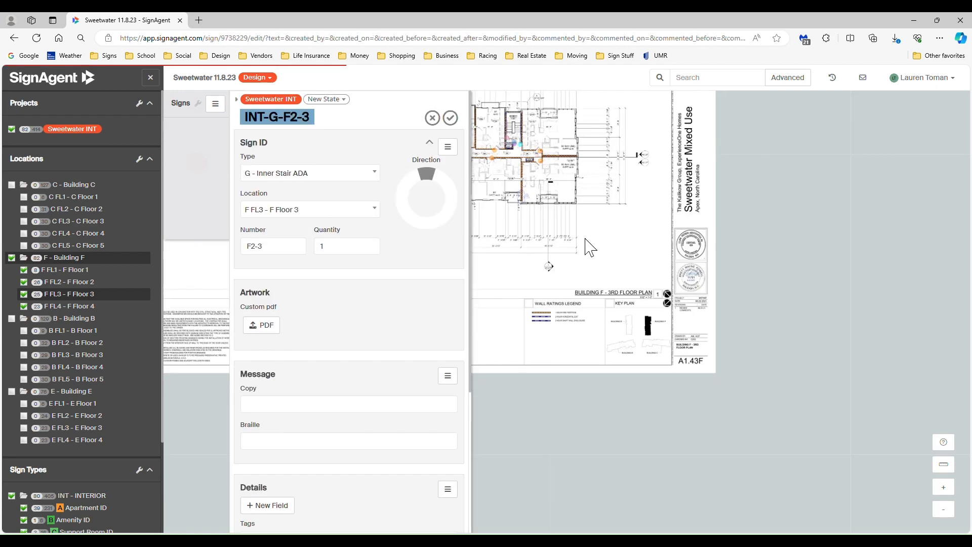
# Move sign INT-G-F2-3 to the wall of Stair F2 beside door F-302
pyautogui.scroll(1, 590, 154)
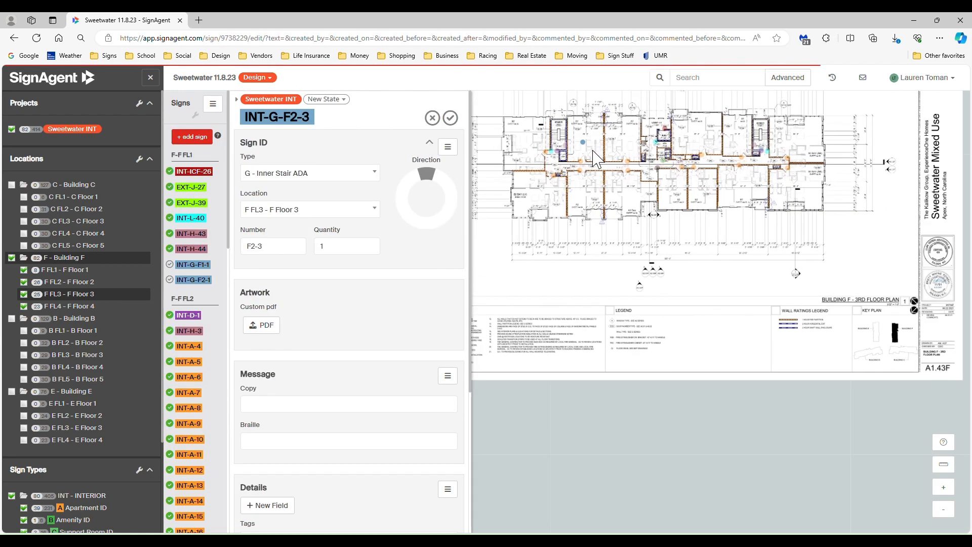
pyautogui.scroll(3, 590, 155)
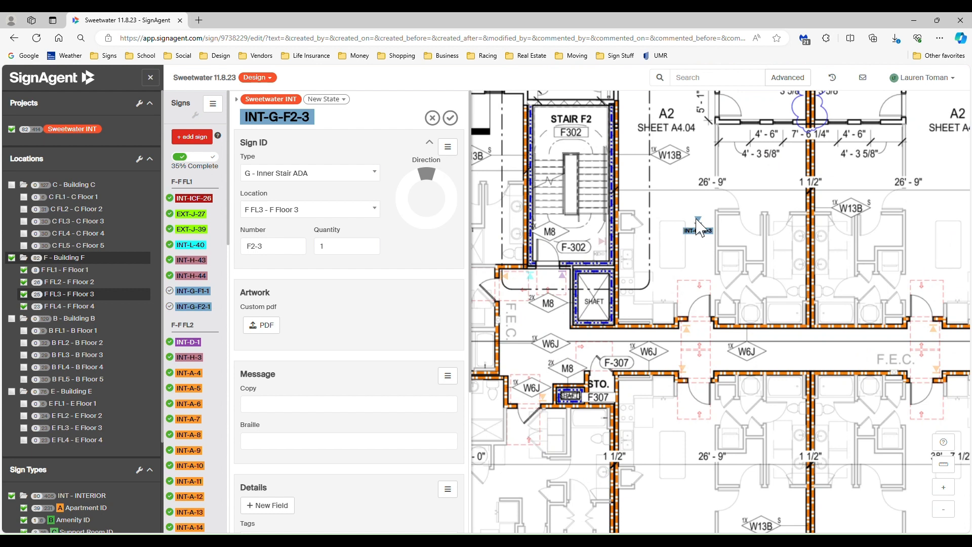
pyautogui.moveTo(701, 228); pyautogui.dragTo(571, 264)
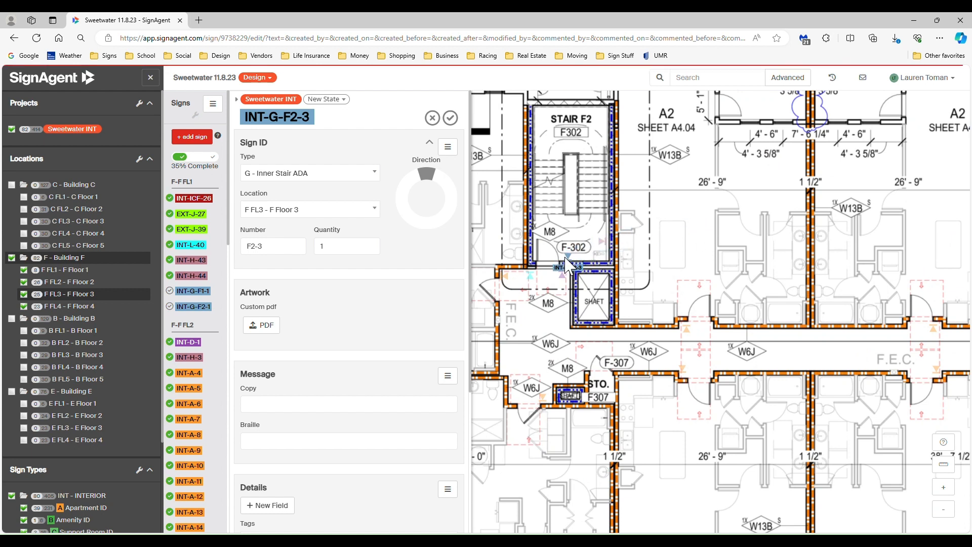
# Enter "Floor 3" as both the copy and braille message of sign INT-G-F2-3, save it and close the sign
pyautogui.click(292, 410)
pyautogui.write('Floor 3')
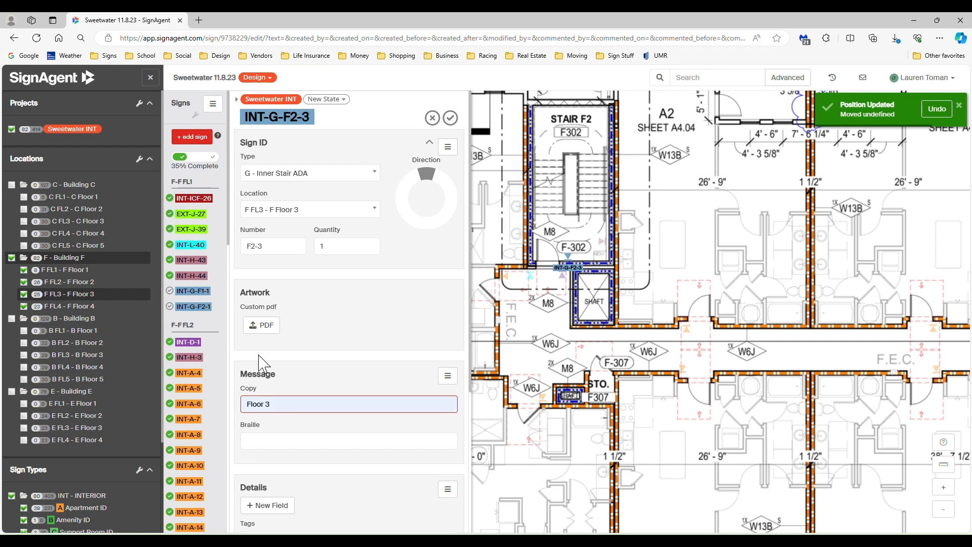
pyautogui.click(294, 448)
pyautogui.write('Floor 3')
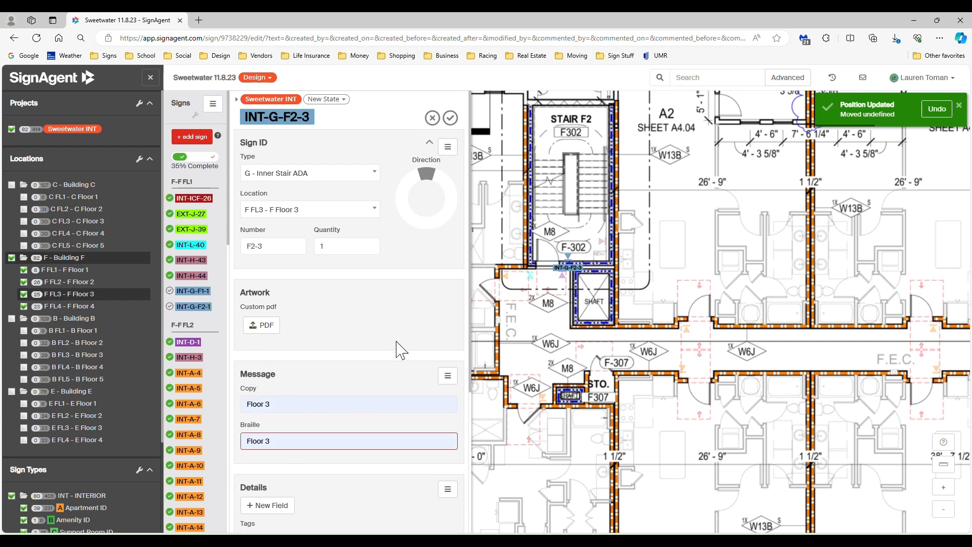
pyautogui.scroll(-4, 387, 370)
pyautogui.click(258, 405)
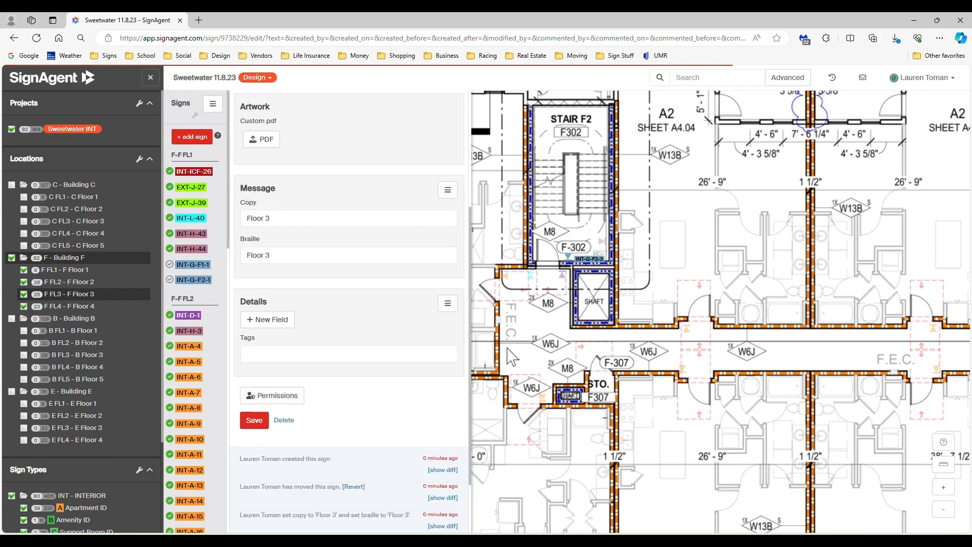
pyautogui.click(526, 328)
# Open sign INT-G-F2-3 at Stair F2, upload Sign_G_-_Floor_3.pdf as its custom artwork and save the sign
pyautogui.scroll(-4, 531, 330)
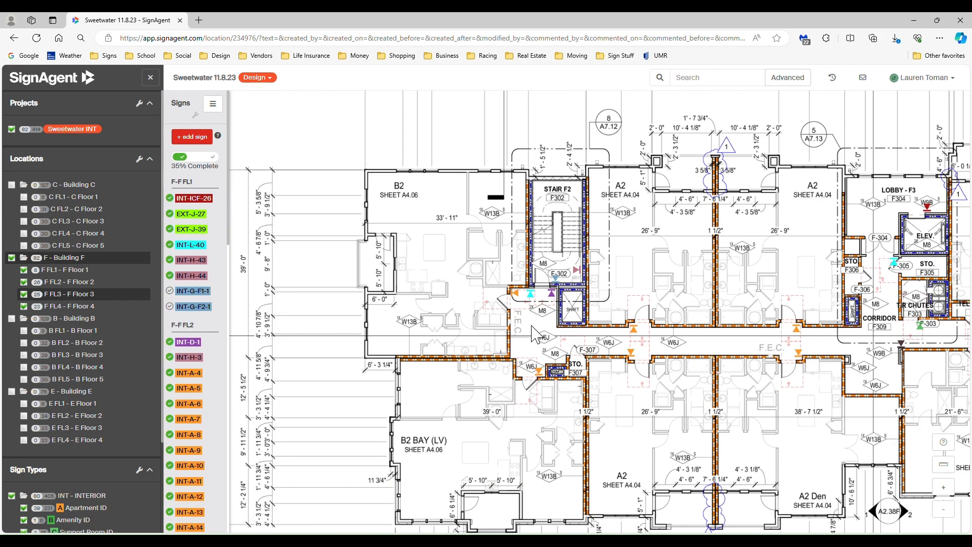
pyautogui.moveTo(817, 375); pyautogui.dragTo(639, 348)
pyautogui.click(367, 268)
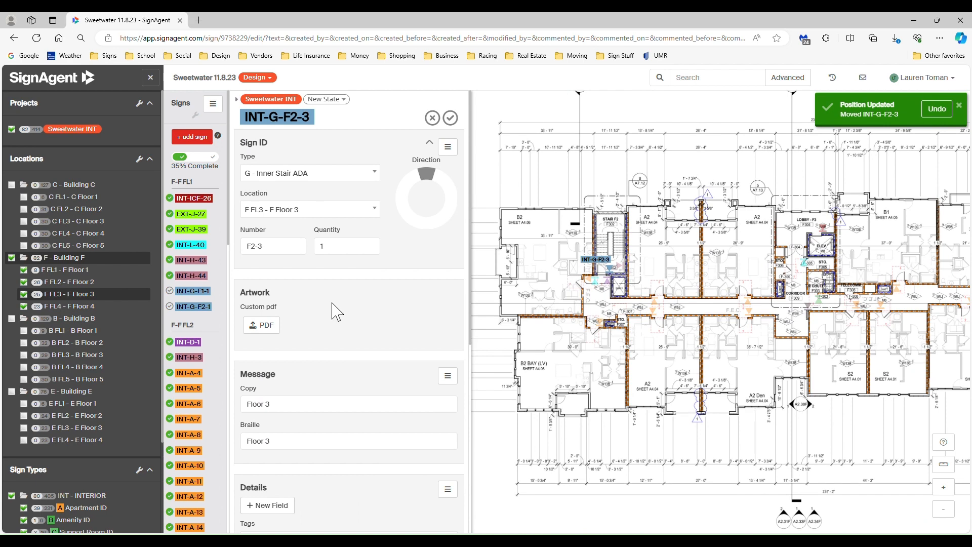
pyautogui.click(255, 326)
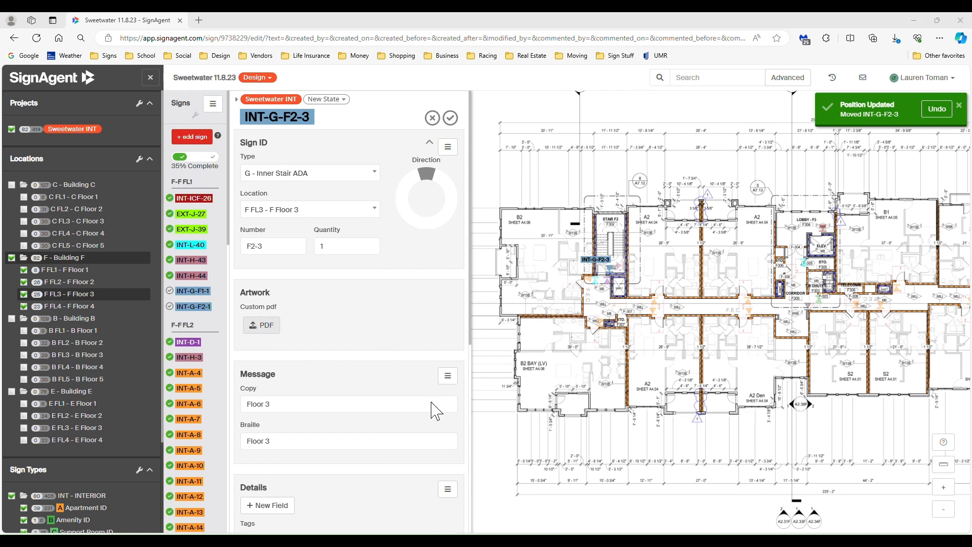
pyautogui.press('Return')
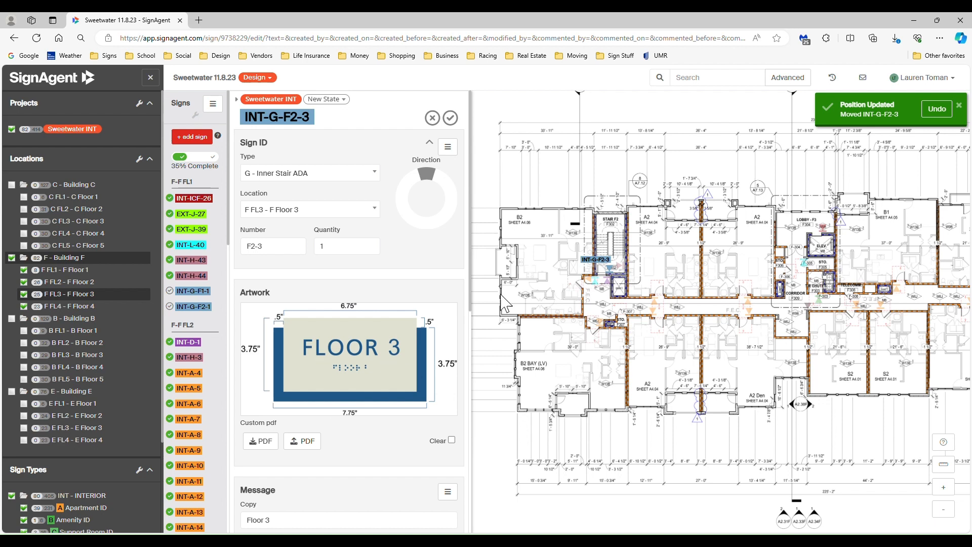
pyautogui.scroll(-5, 393, 458)
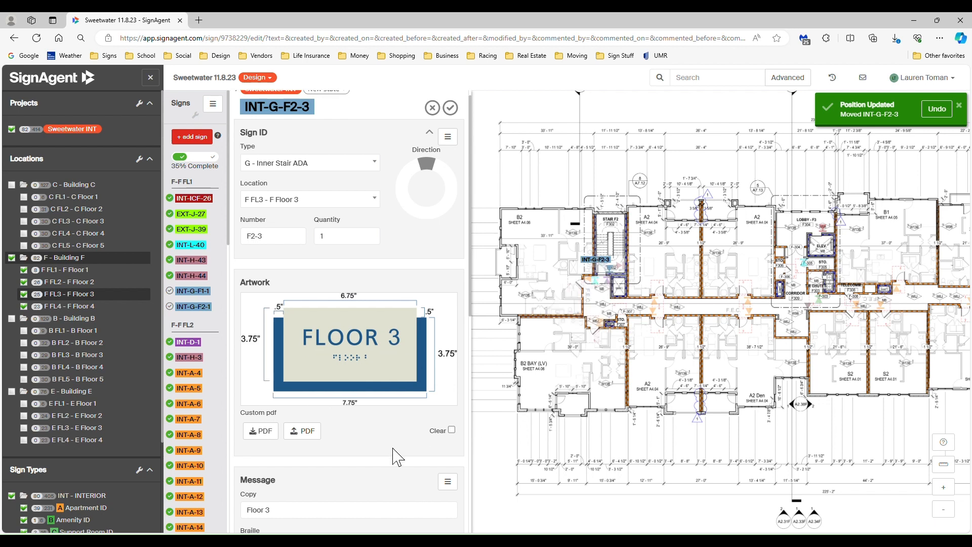
pyautogui.click(256, 470)
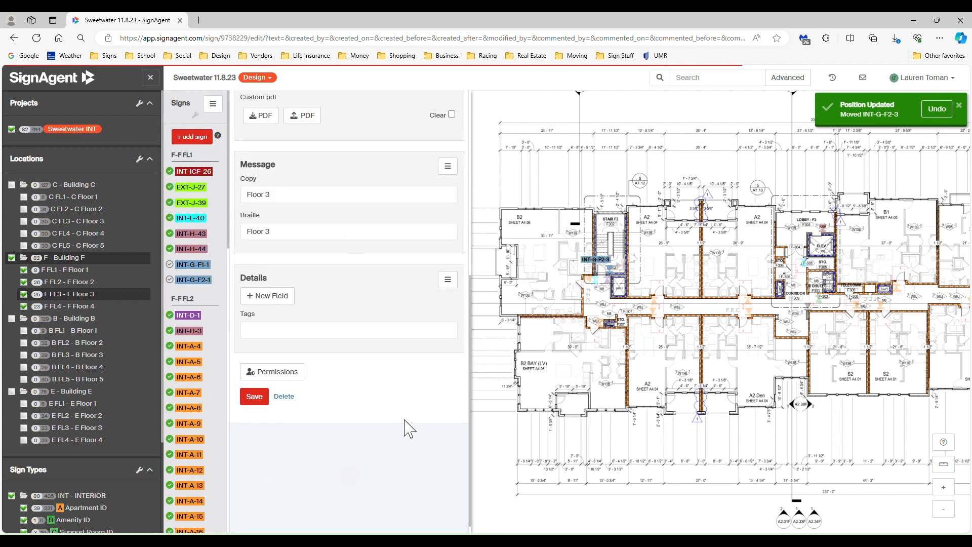
pyautogui.scroll(3, 408, 427)
pyautogui.scroll(3, 408, 428)
# Open sign INT-G-F1-3 at Stair F1, attach Sign_G_-_Floor_3.pdf as its custom artwork and save the sign
pyautogui.moveTo(798, 402); pyautogui.dragTo(695, 409)
pyautogui.moveTo(801, 317); pyautogui.dragTo(804, 319)
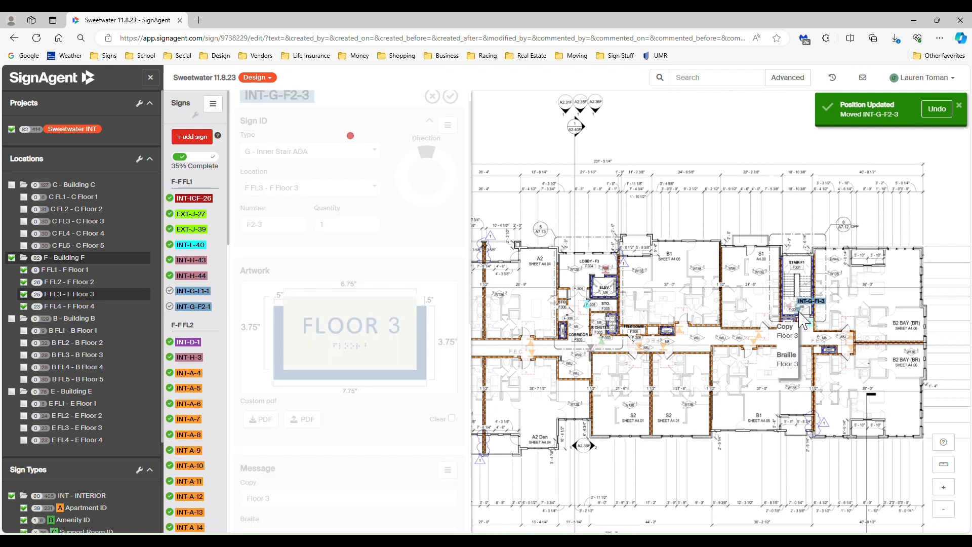
pyautogui.click(273, 304)
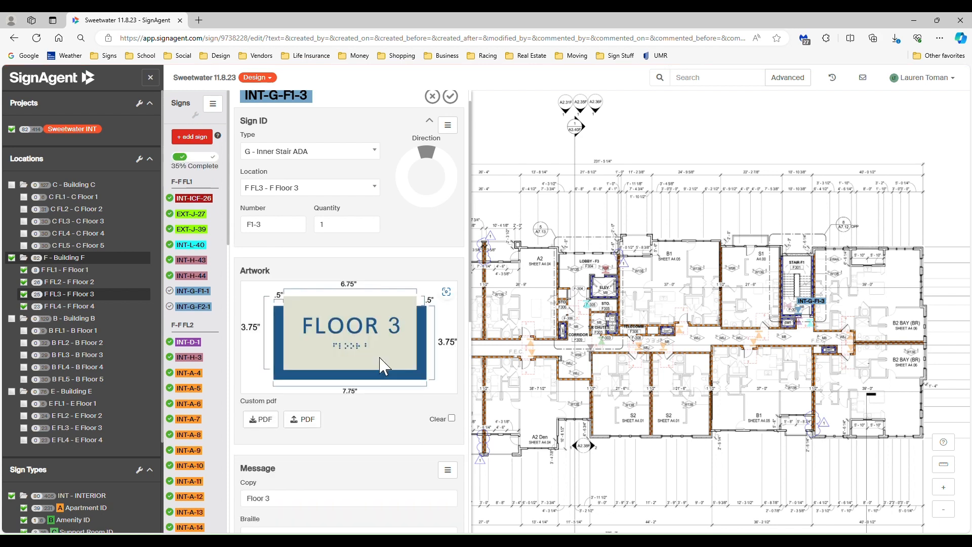
pyautogui.scroll(-8, 381, 364)
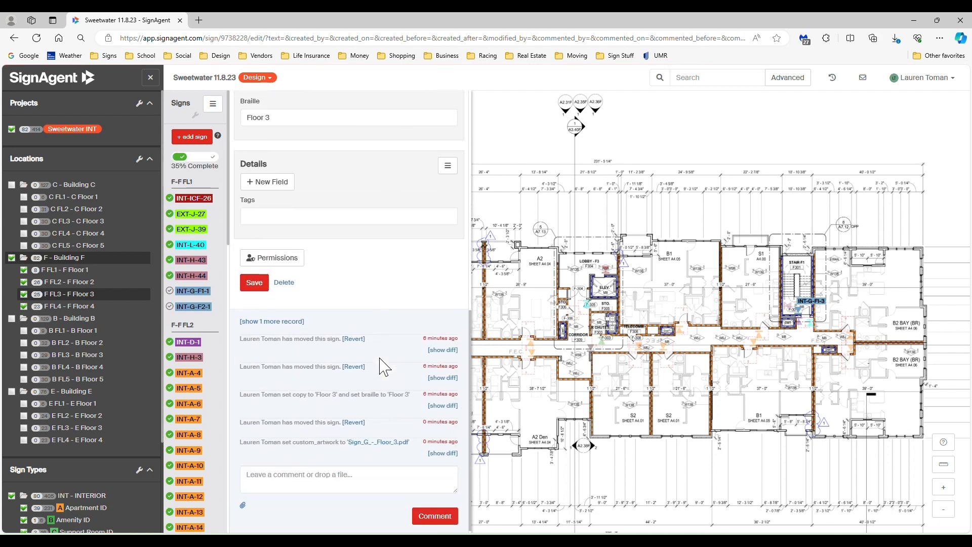
pyautogui.click(254, 280)
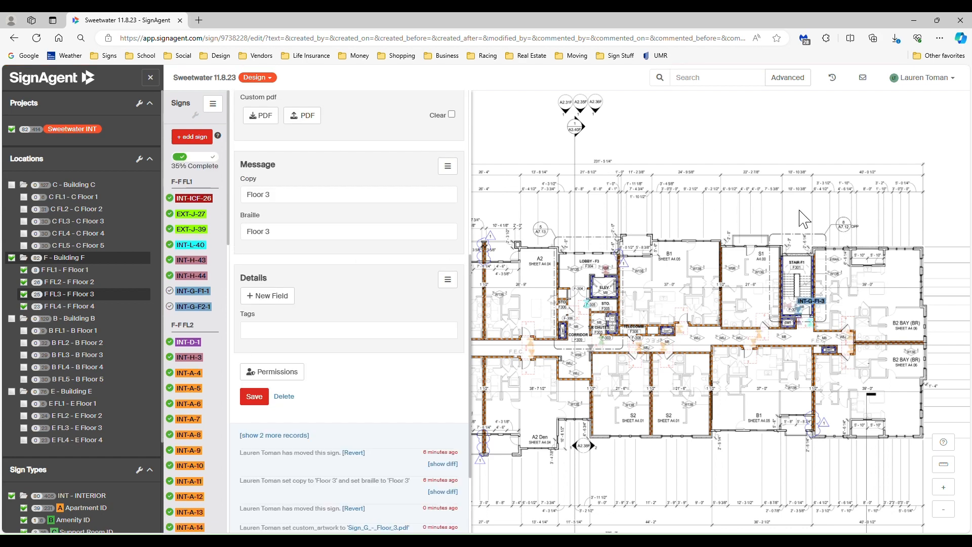
# Review the artwork and messages of sign INT-G-F1-3, save the sign again and return to the floor plan
pyautogui.scroll(1, 407, 240)
pyautogui.scroll(4, 405, 239)
pyautogui.scroll(-5, 358, 429)
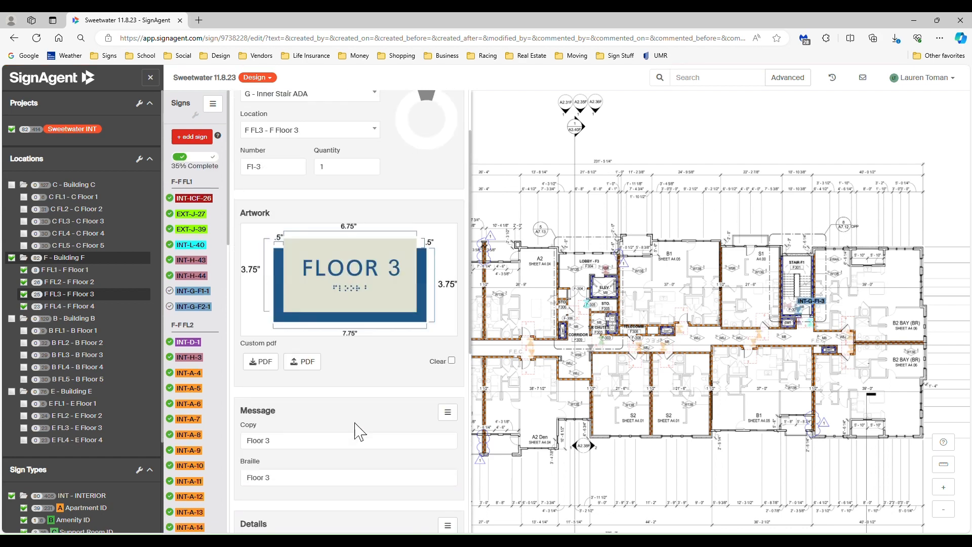
pyautogui.click(255, 468)
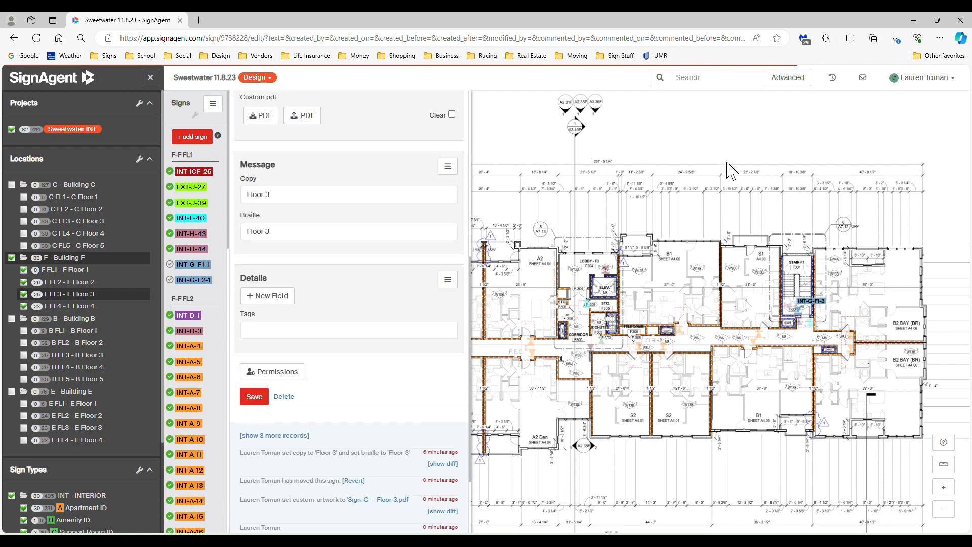
pyautogui.click(686, 138)
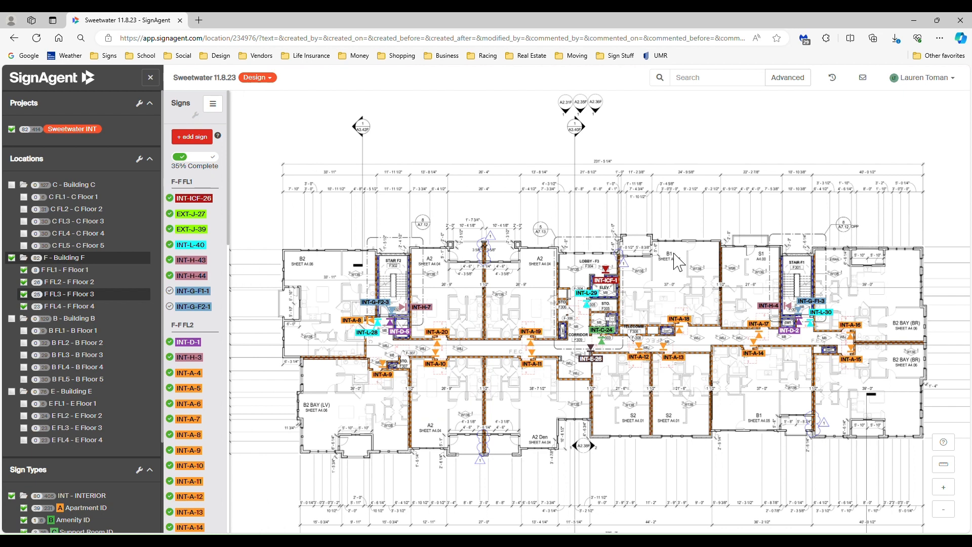
# Reopen sign INT-G-F2-3 beside Stair F2, check its custom artwork and close the sign
pyautogui.scroll(-1, 673, 254)
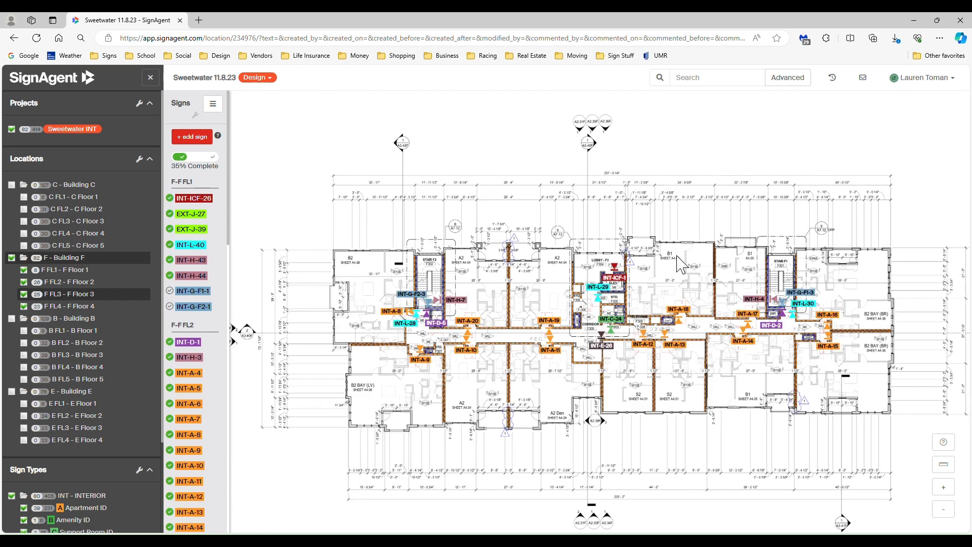
pyautogui.scroll(-1, 678, 263)
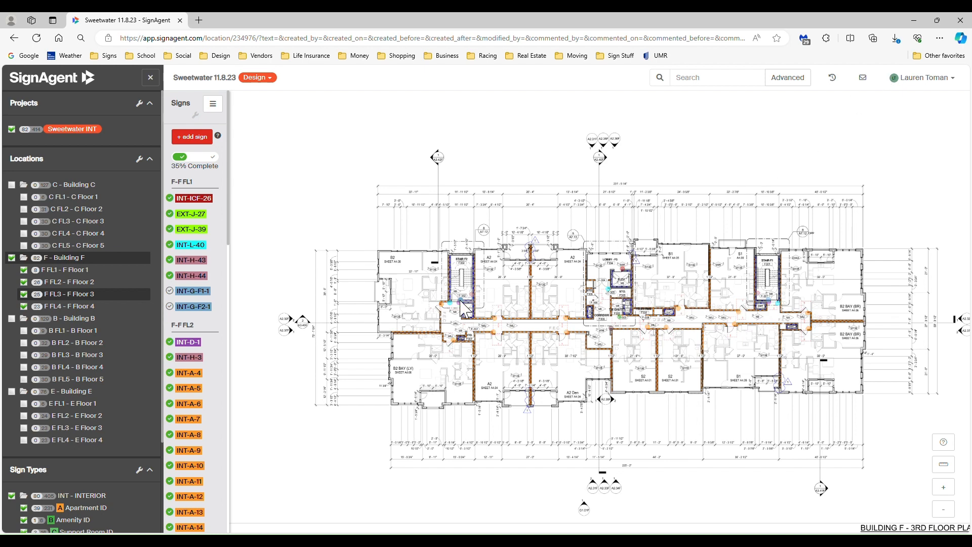
pyautogui.moveTo(465, 305); pyautogui.dragTo(462, 308)
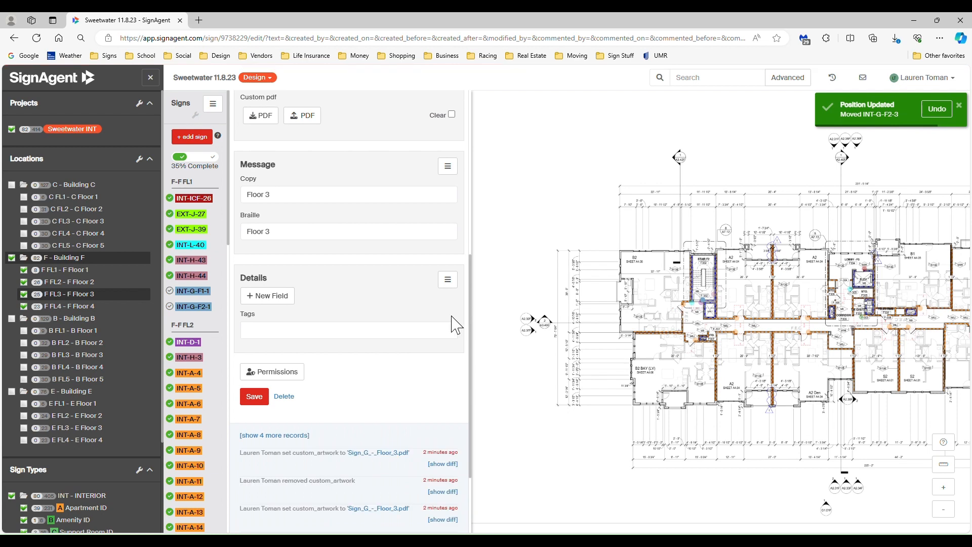
pyautogui.scroll(6, 445, 322)
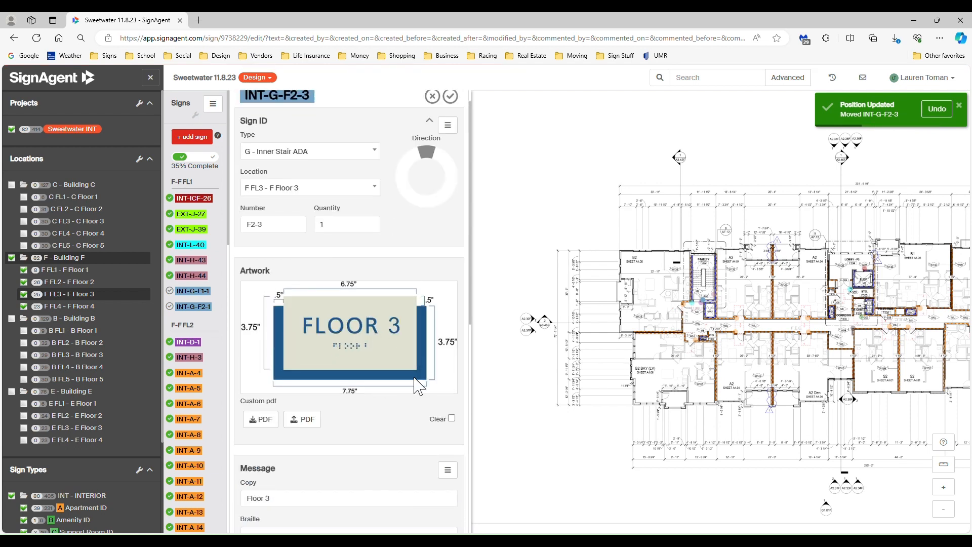
pyautogui.click(521, 176)
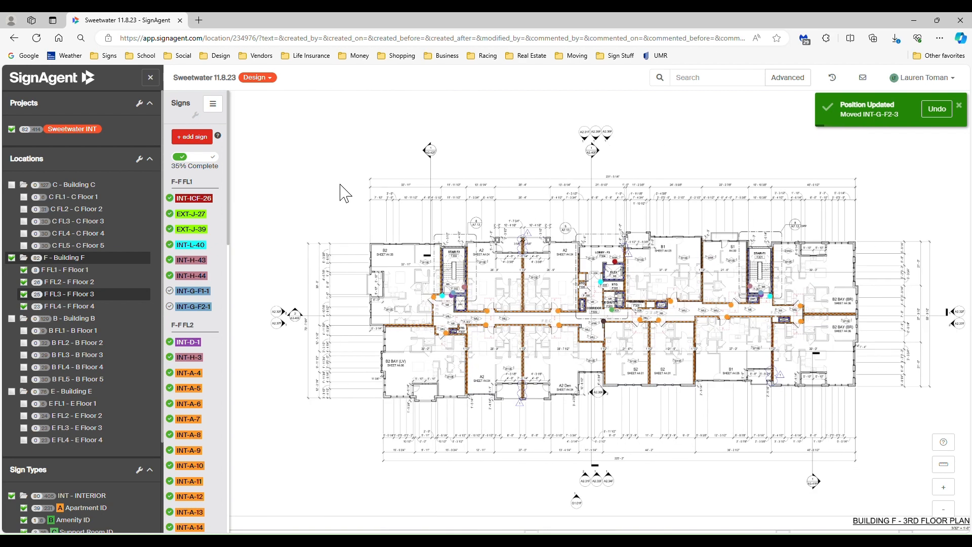
# Examine the signs around Stair F1 on the F Floor 3 plan
pyautogui.moveTo(742, 160); pyautogui.dragTo(717, 163)
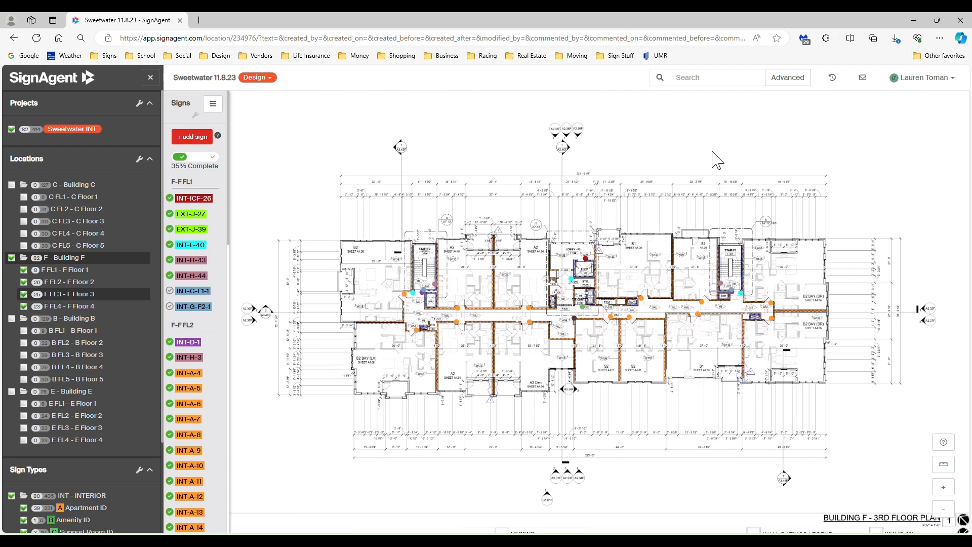
pyautogui.scroll(-2, 713, 259)
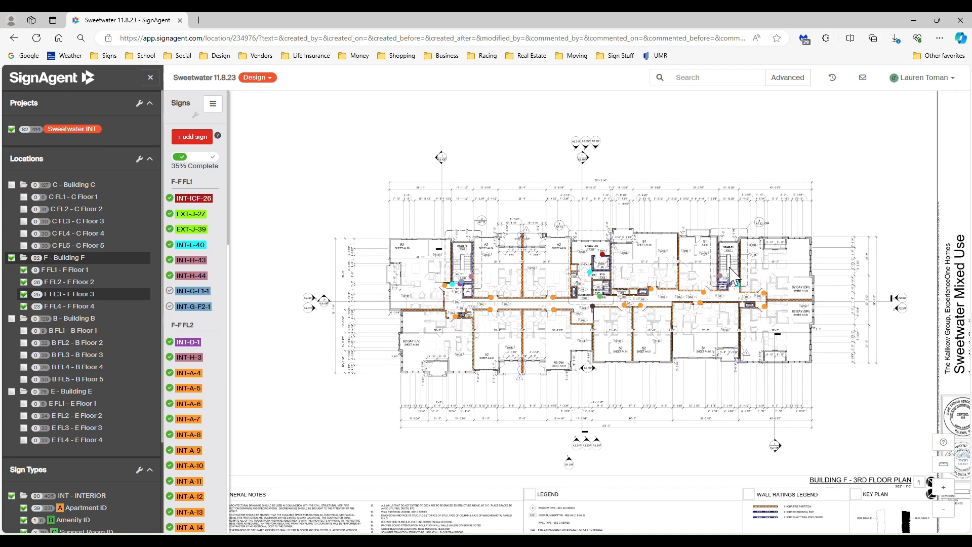
pyautogui.scroll(2, 723, 282)
pyautogui.scroll(3, 723, 281)
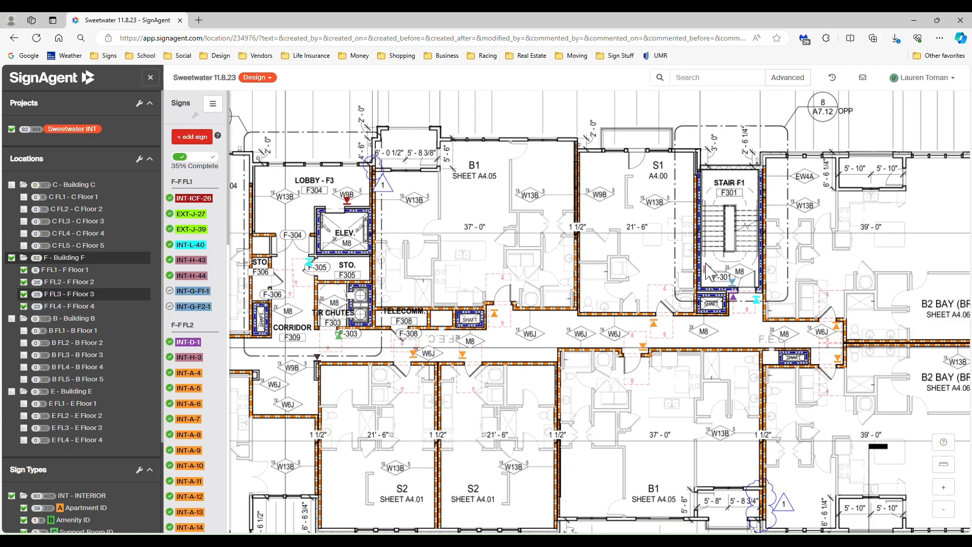